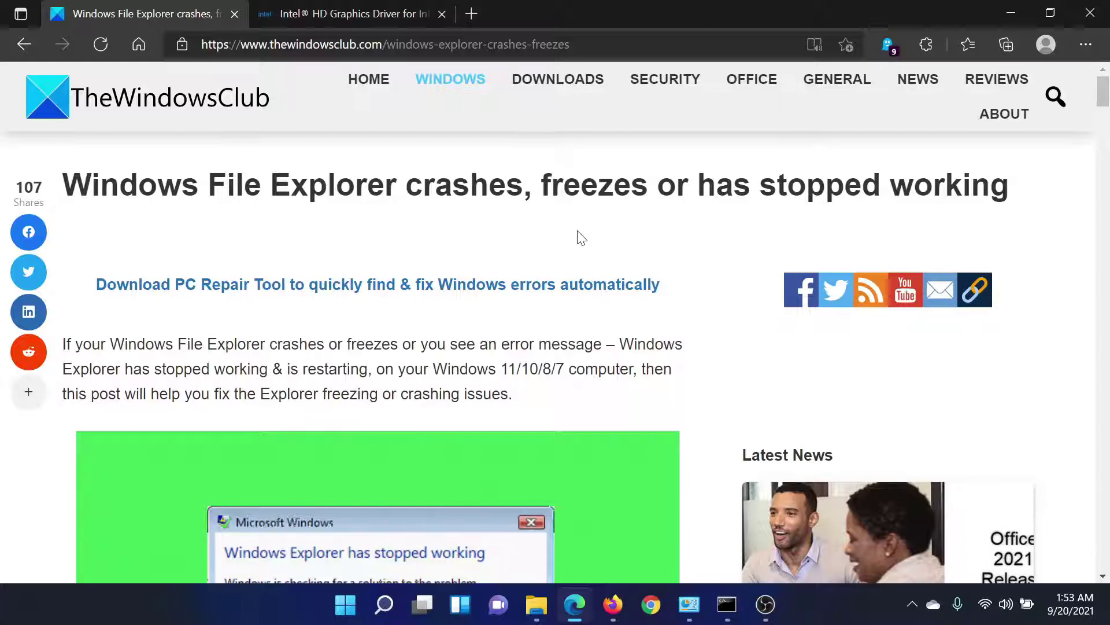
Step: Scroll the TheWindowsClub article to its fixes list, highlight fix 1 'Disable the Preview Pane', then bring up the Videos window
scroll(306, 297, "down", 8)
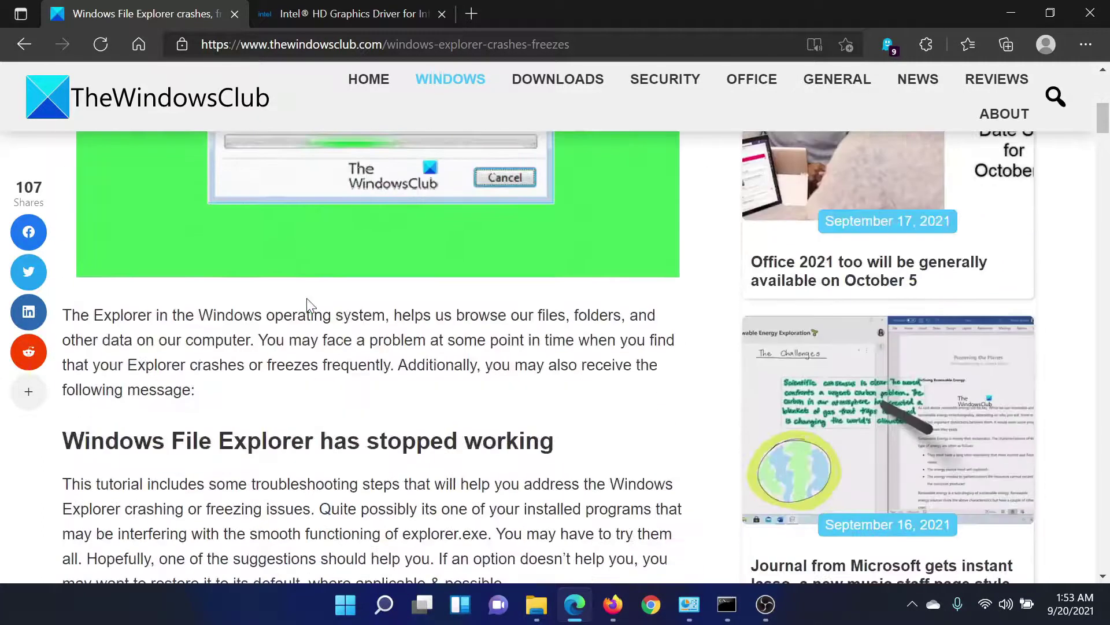
scroll(307, 304, "down", 13)
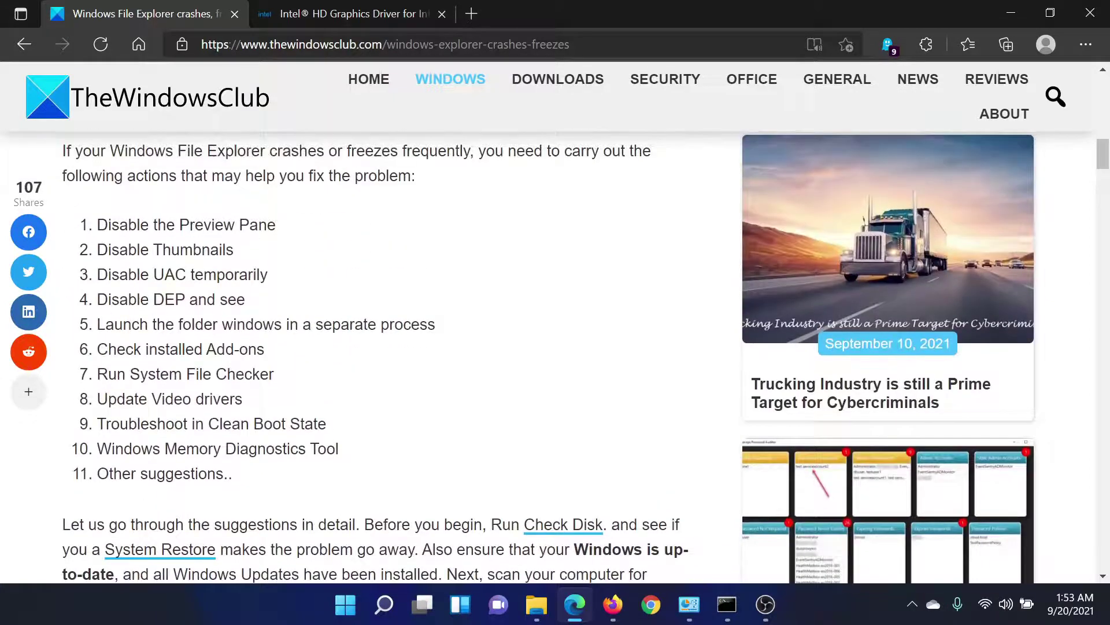
left_click_drag(96, 225, 273, 214)
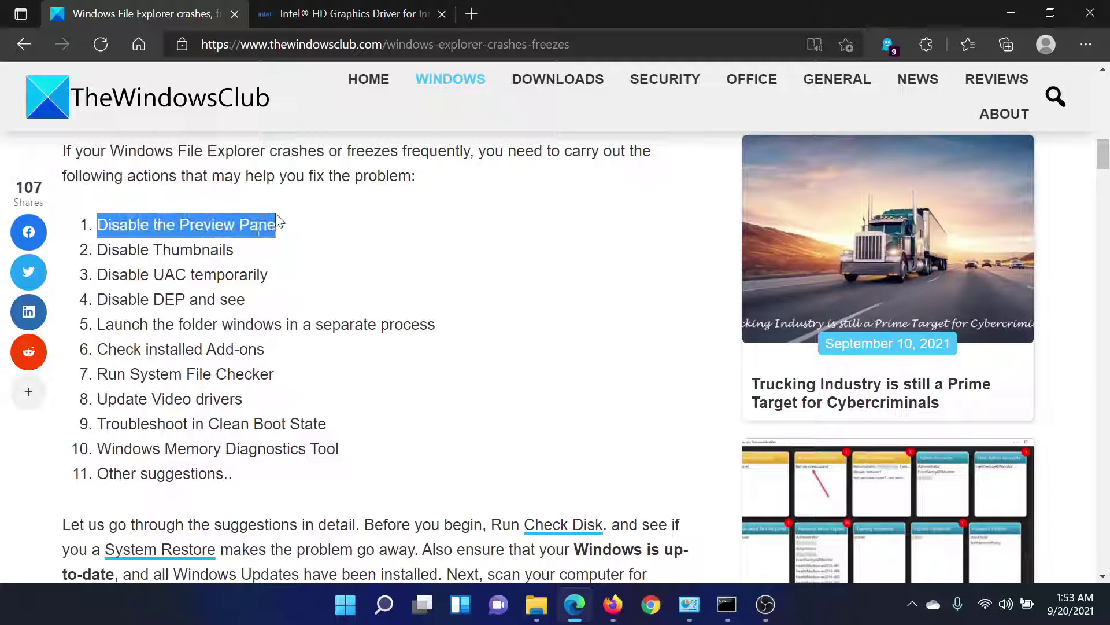
left_click(305, 215)
left_click(542, 621)
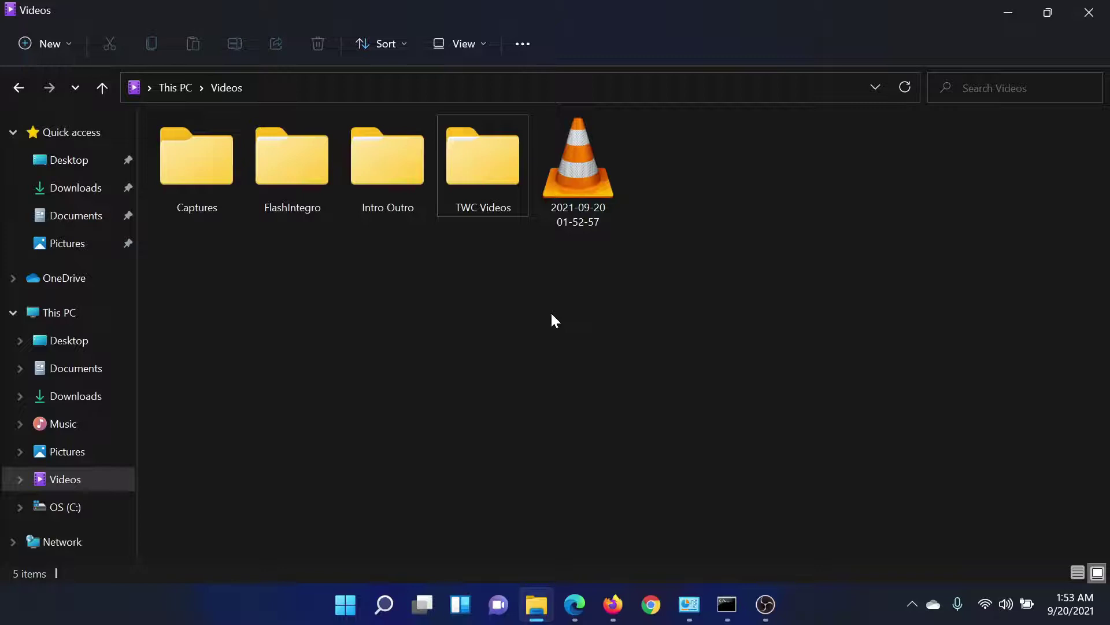
key("alt+p")
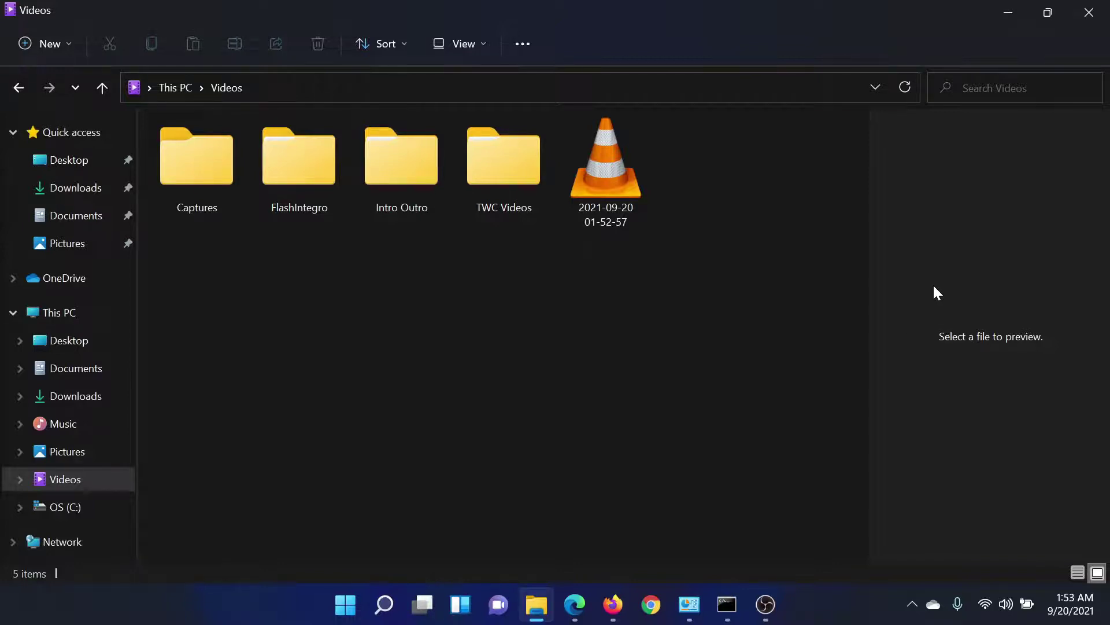
key("alt+p")
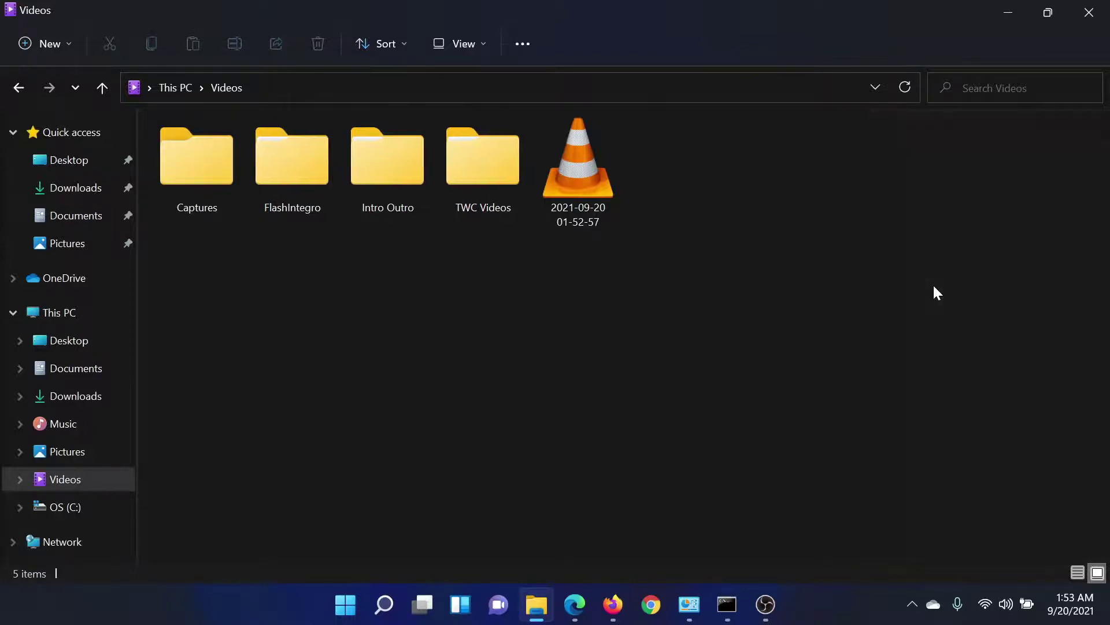
Step: Check the fixes article again, then return to the File Explorer Videos window
left_click(575, 608)
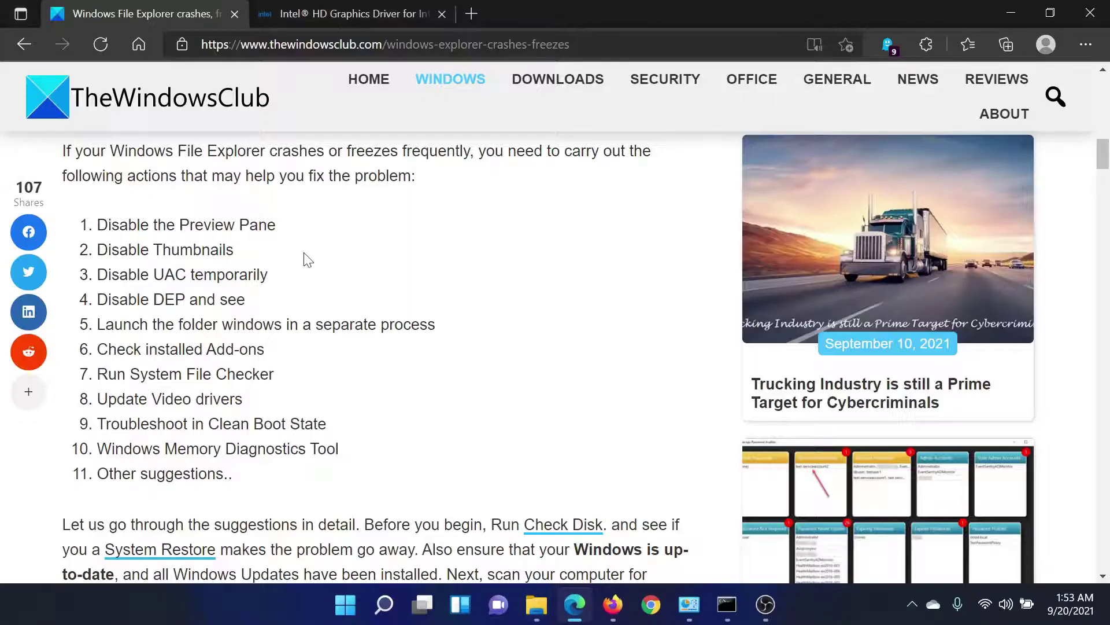
scroll(305, 255, "down", 10)
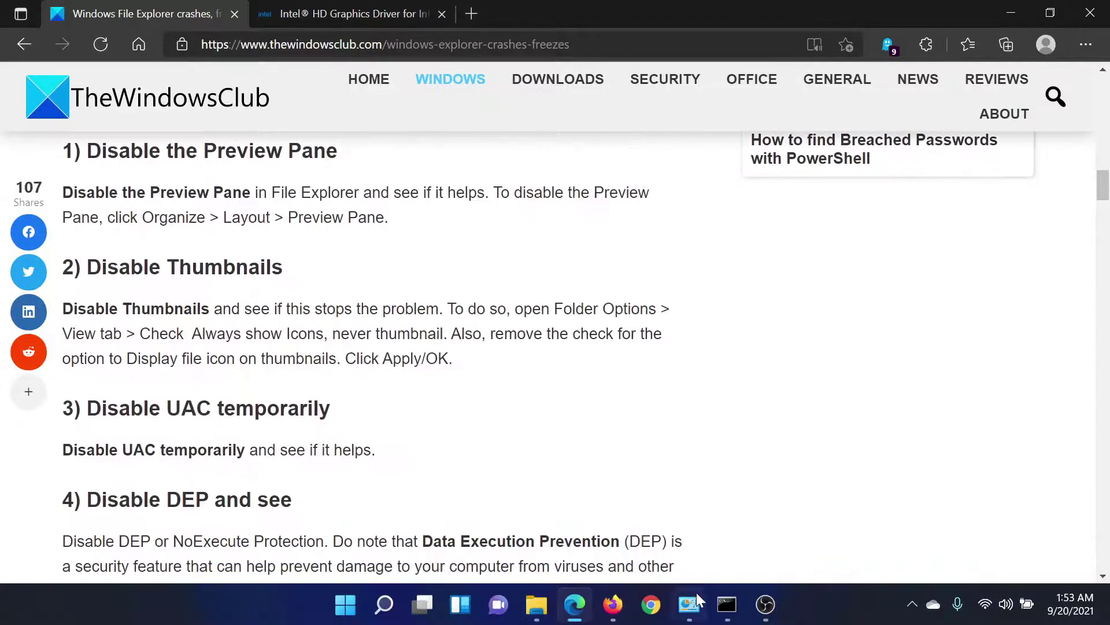
left_click(535, 618)
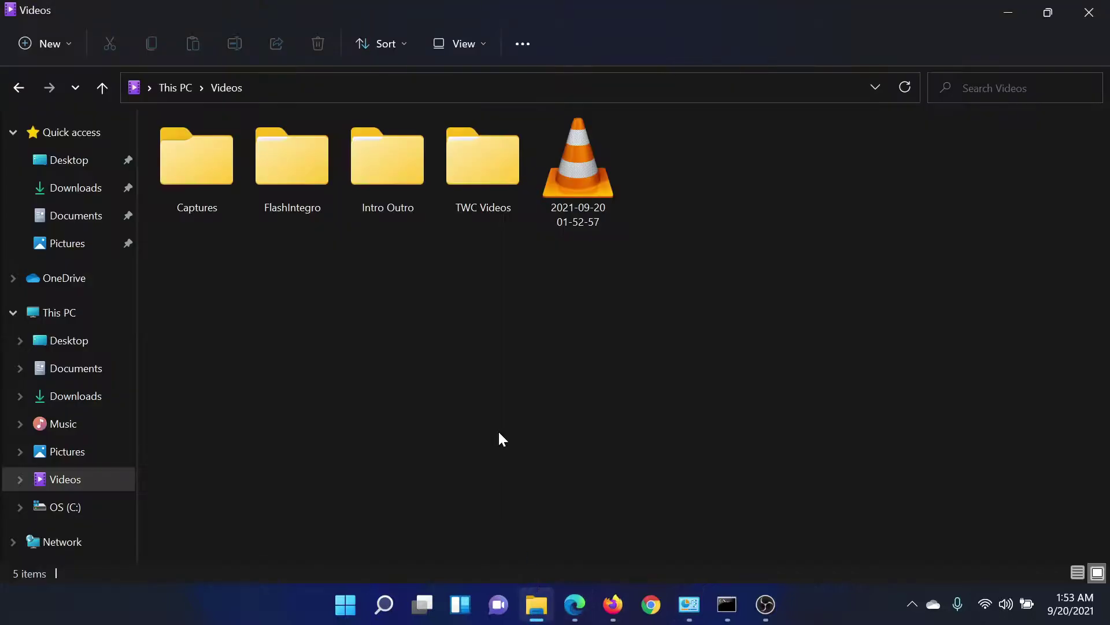
Step: Enable 'Always show icons, never thumbnails' in Folder Options' View settings and save it
left_click(522, 43)
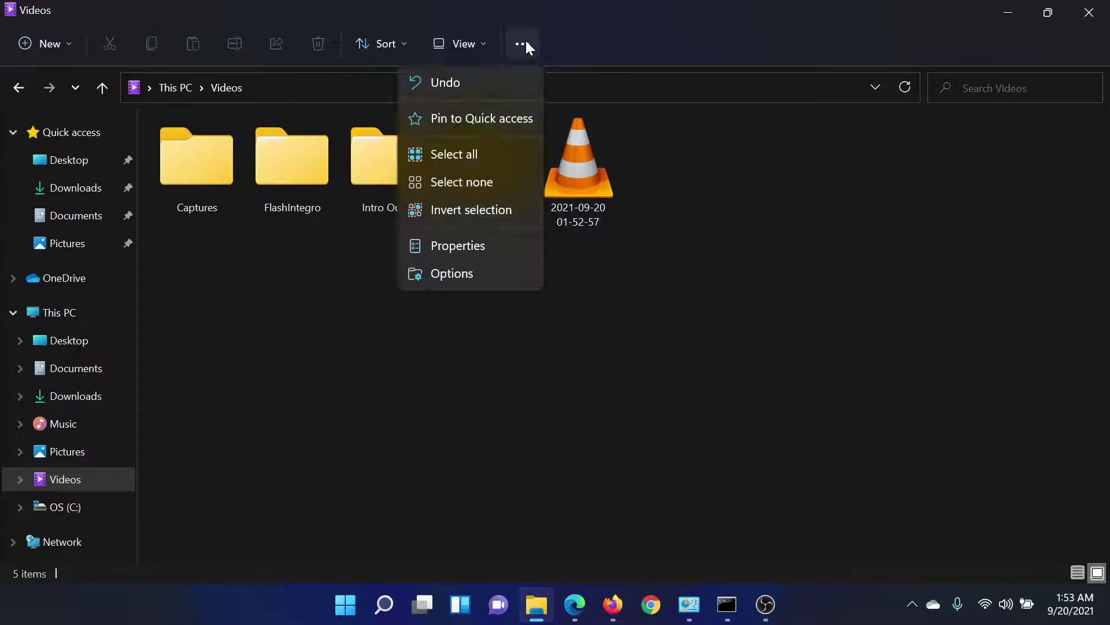
left_click(472, 274)
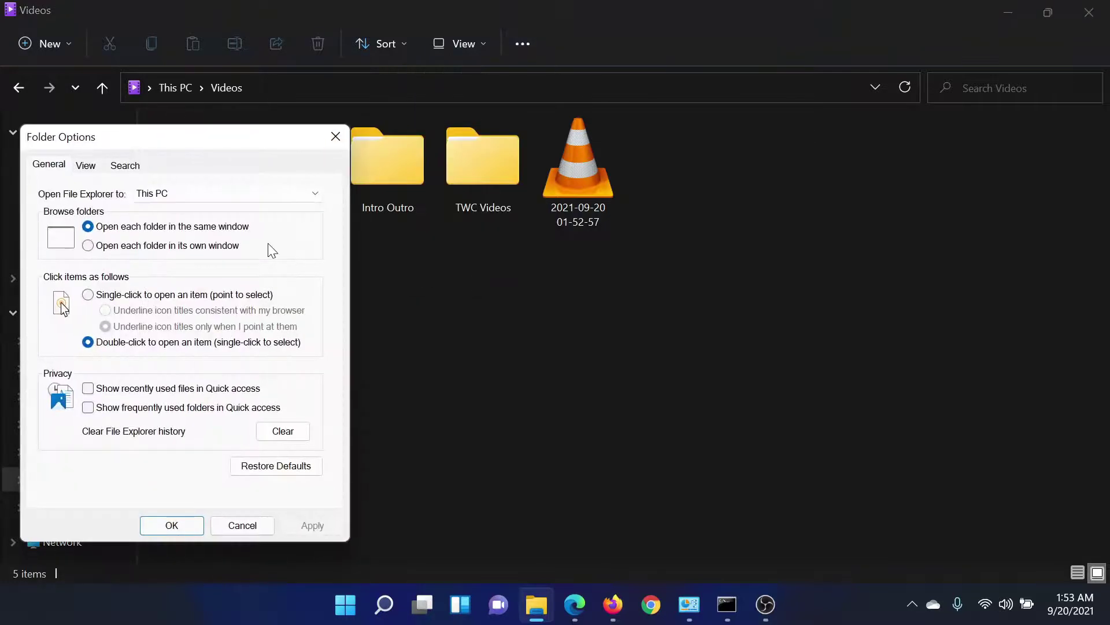
left_click(86, 167)
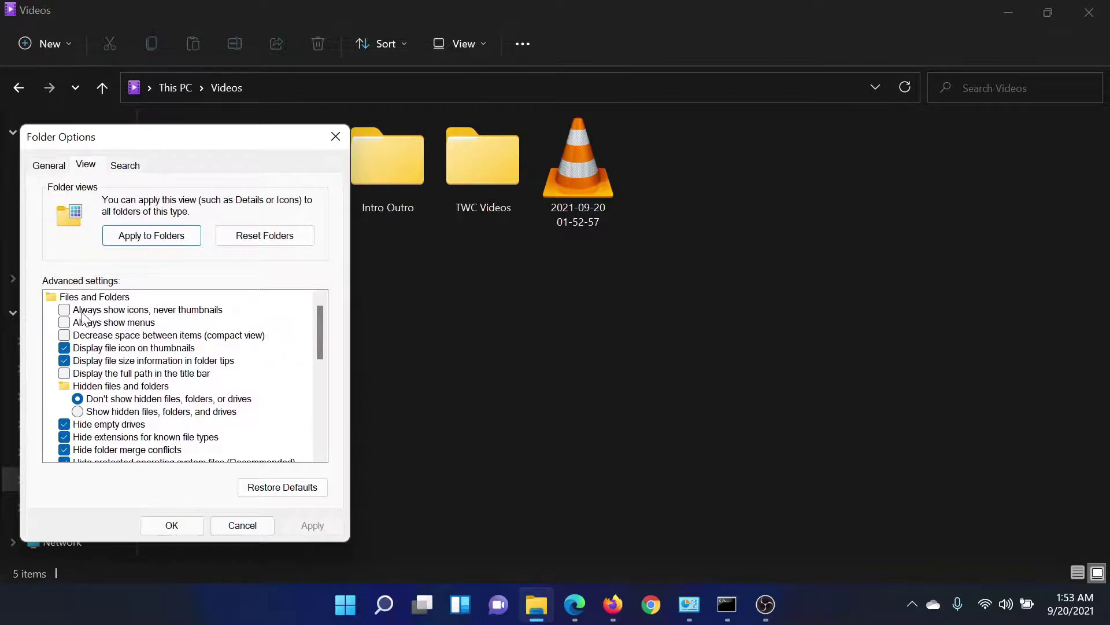
left_click(65, 311)
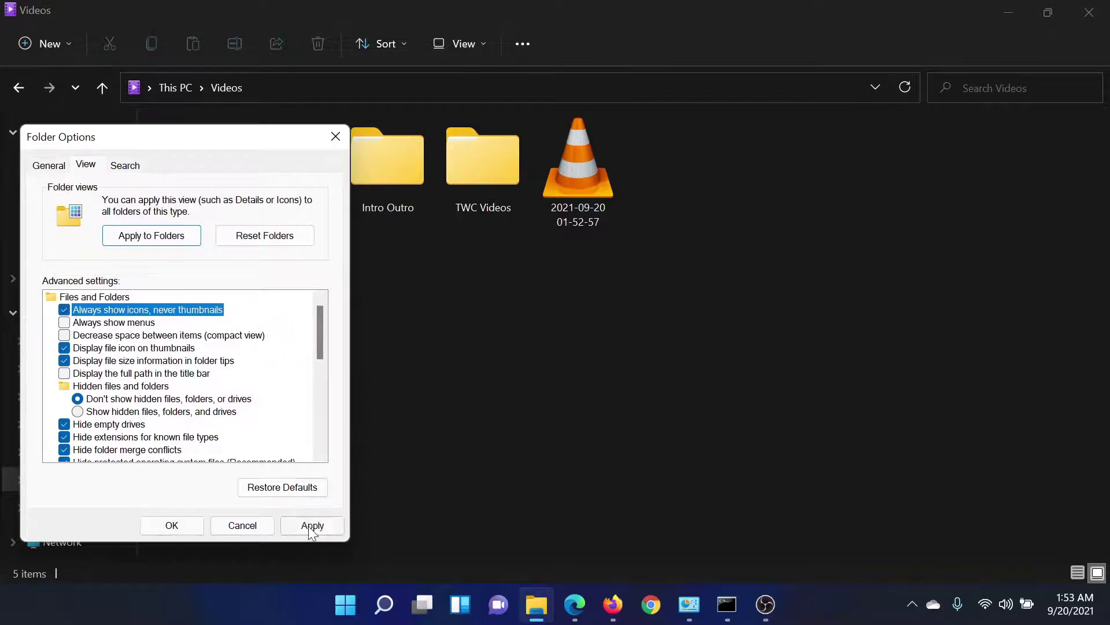
left_click(312, 525)
left_click(172, 526)
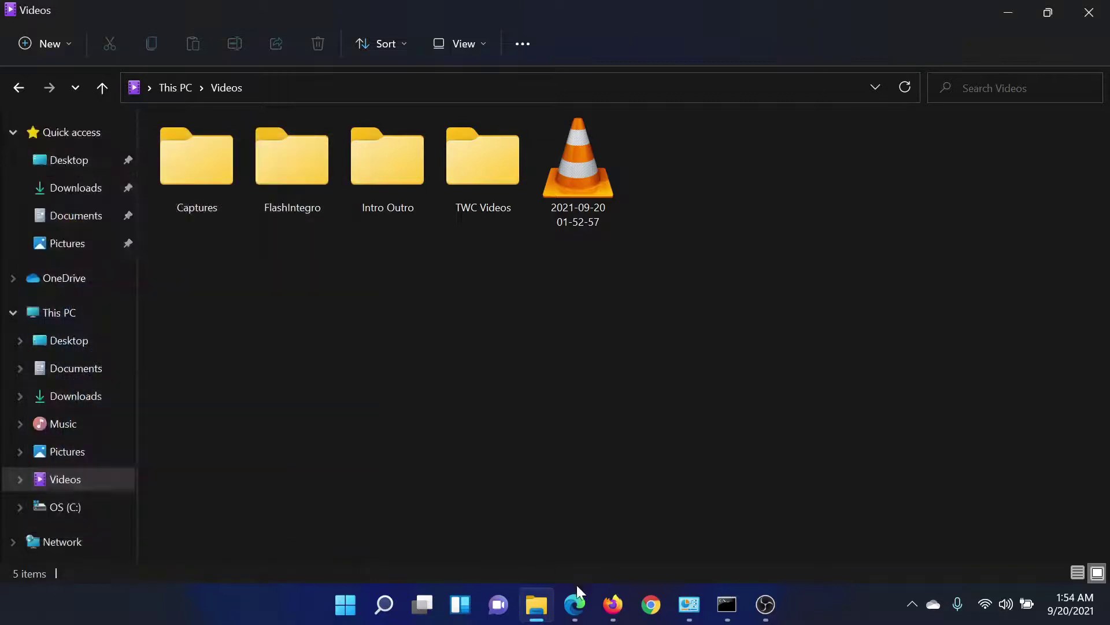
Step: Find UAC settings via a 'user acc' search and save the slider at Never notify
left_click(574, 604)
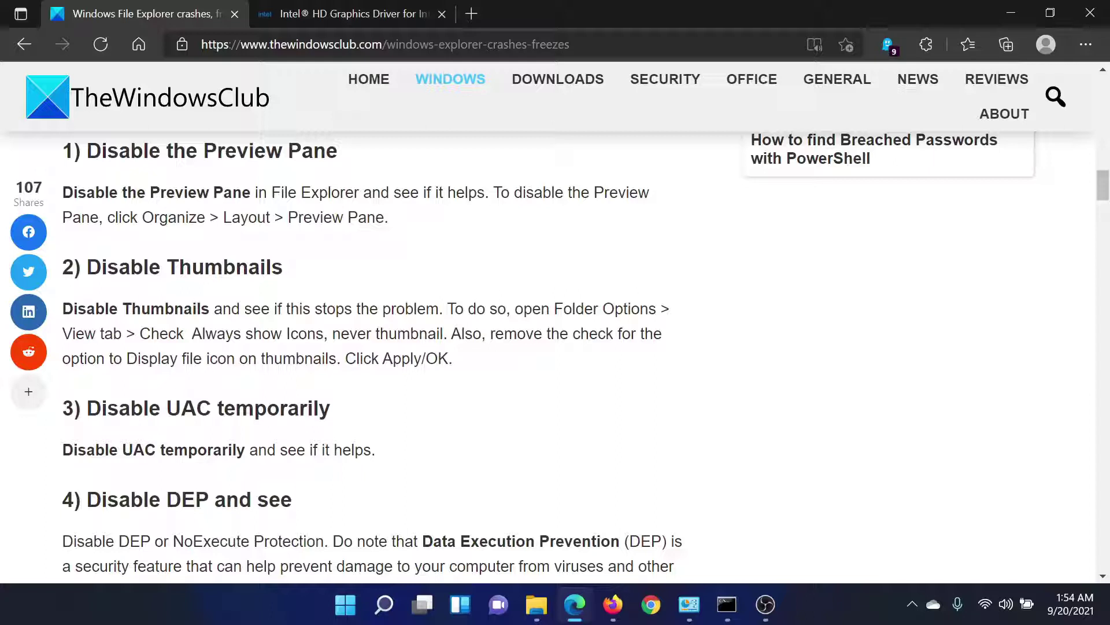
left_click(389, 599)
type("user acc")
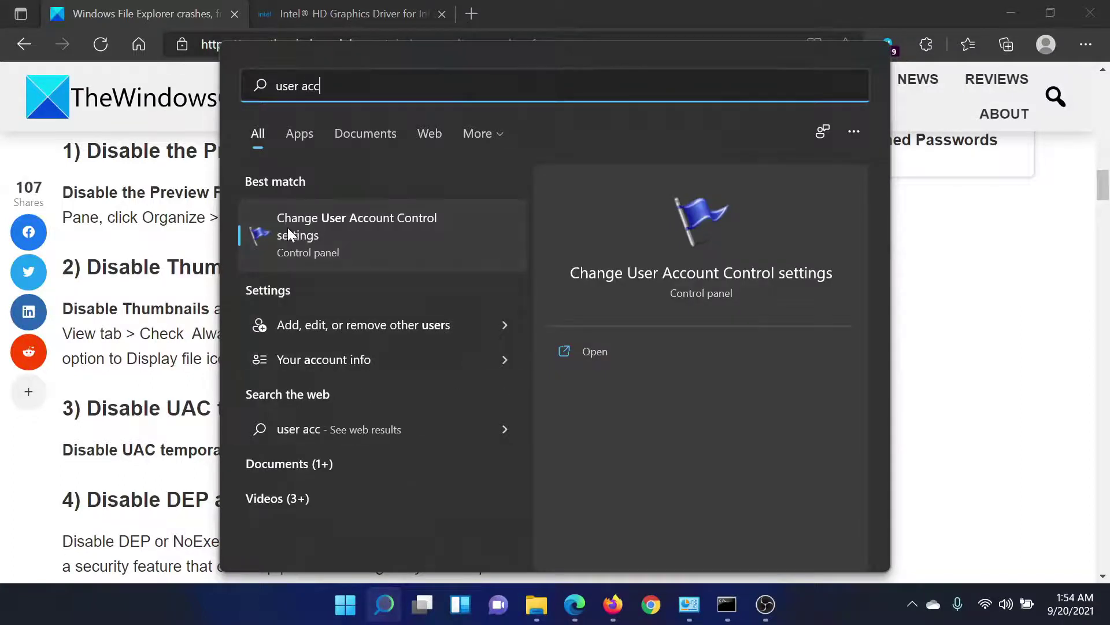
left_click(324, 227)
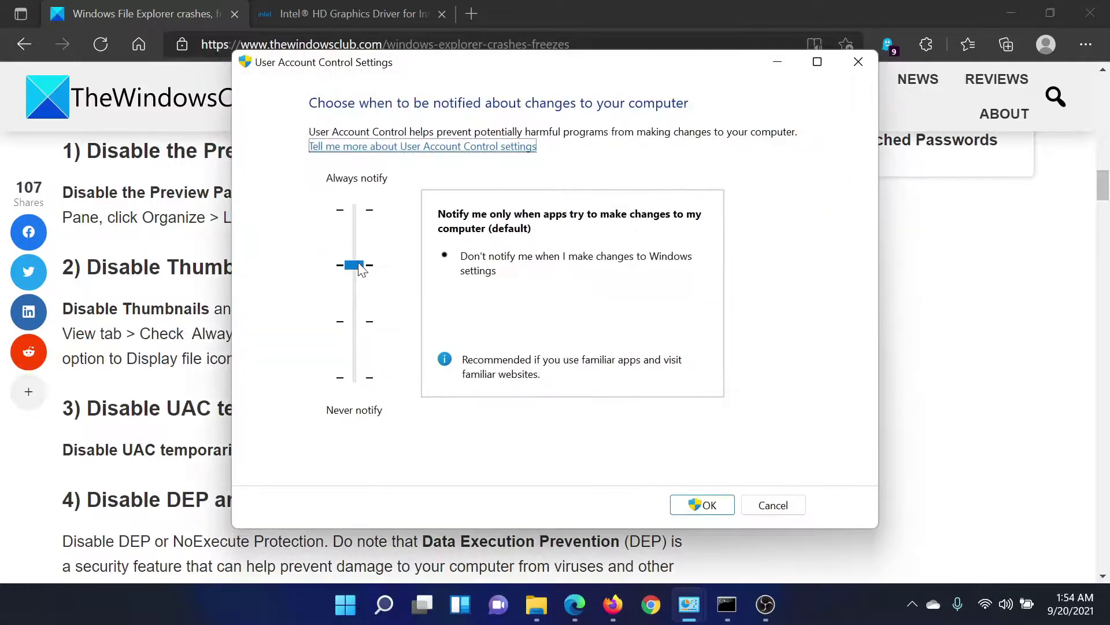
left_click_drag(359, 267, 357, 387)
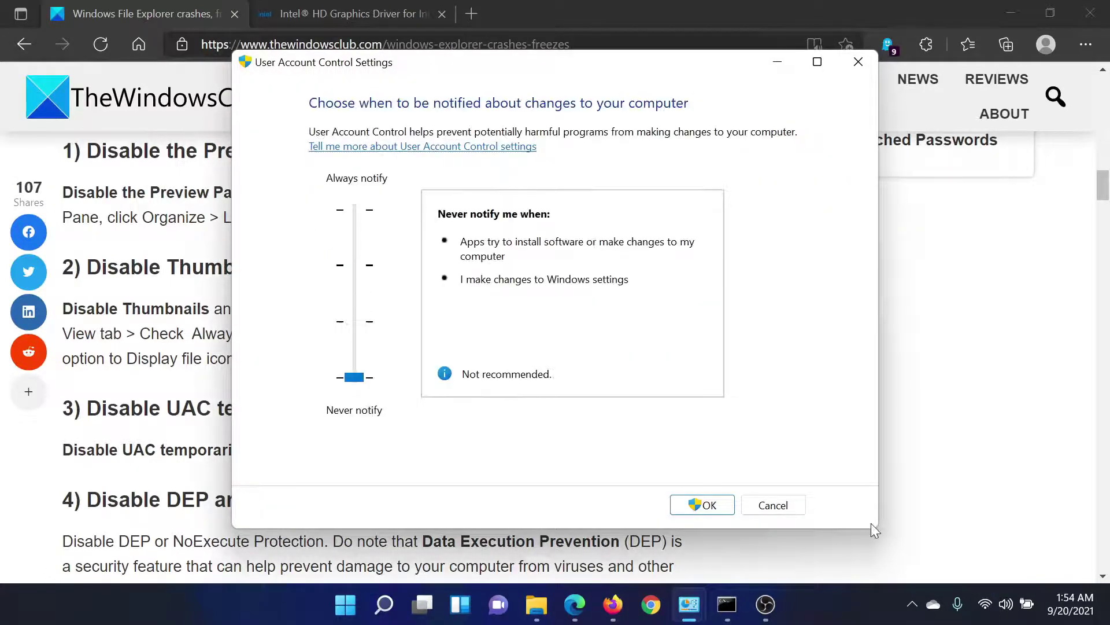
left_click(699, 503)
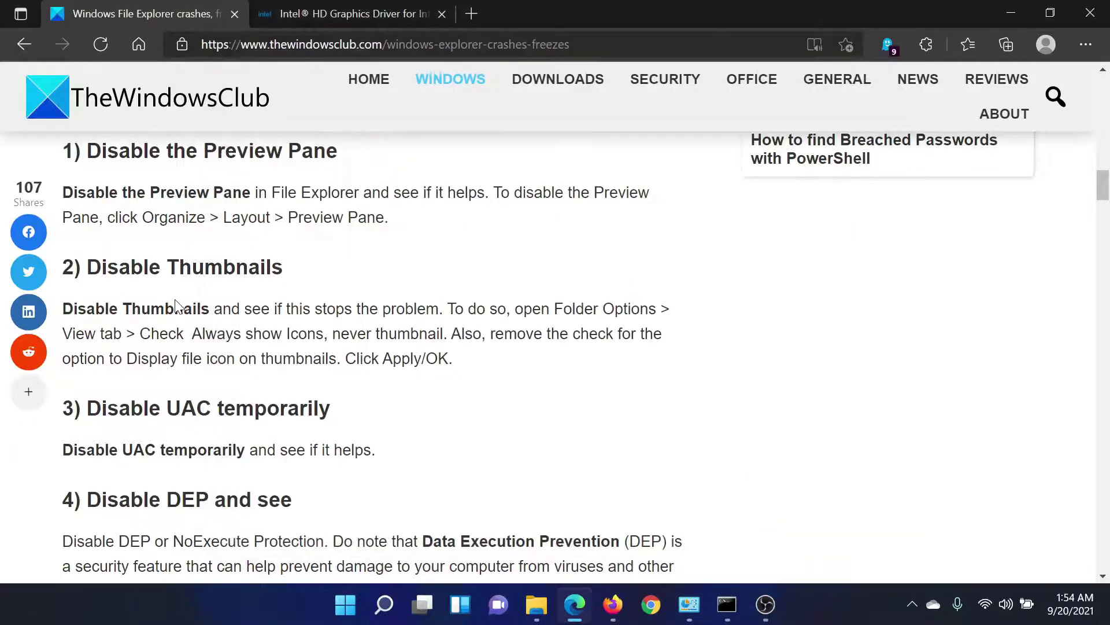
Step: Copy the bcdedit DEP command from the article's Disable DEP fix
scroll(176, 307, "down", 5)
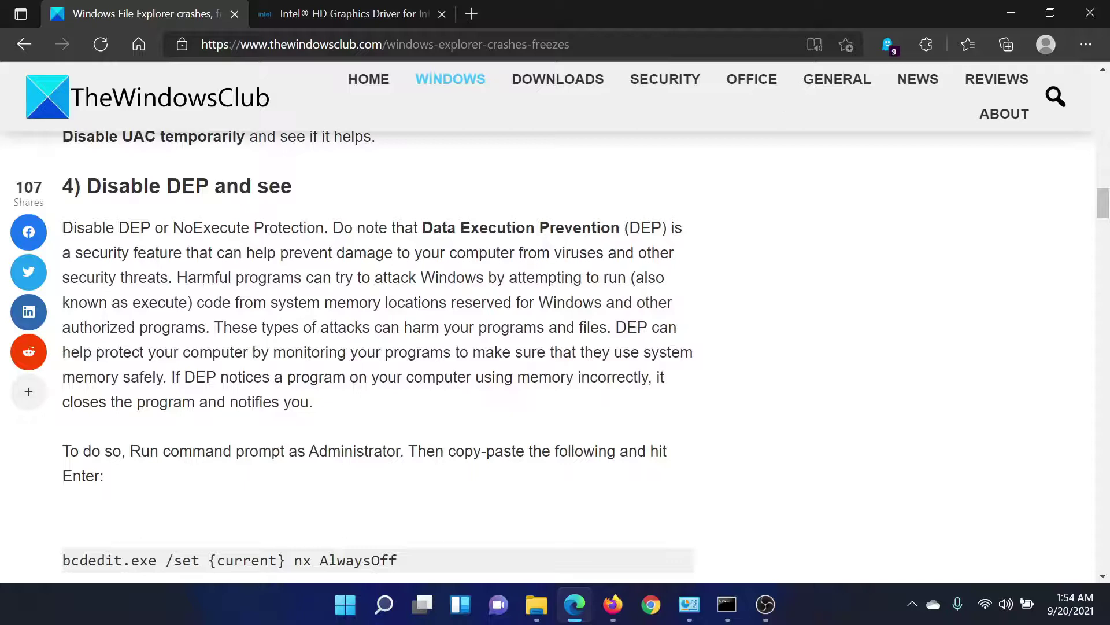
left_click_drag(87, 186, 269, 186)
left_click(240, 278)
scroll(241, 278, "down", 4)
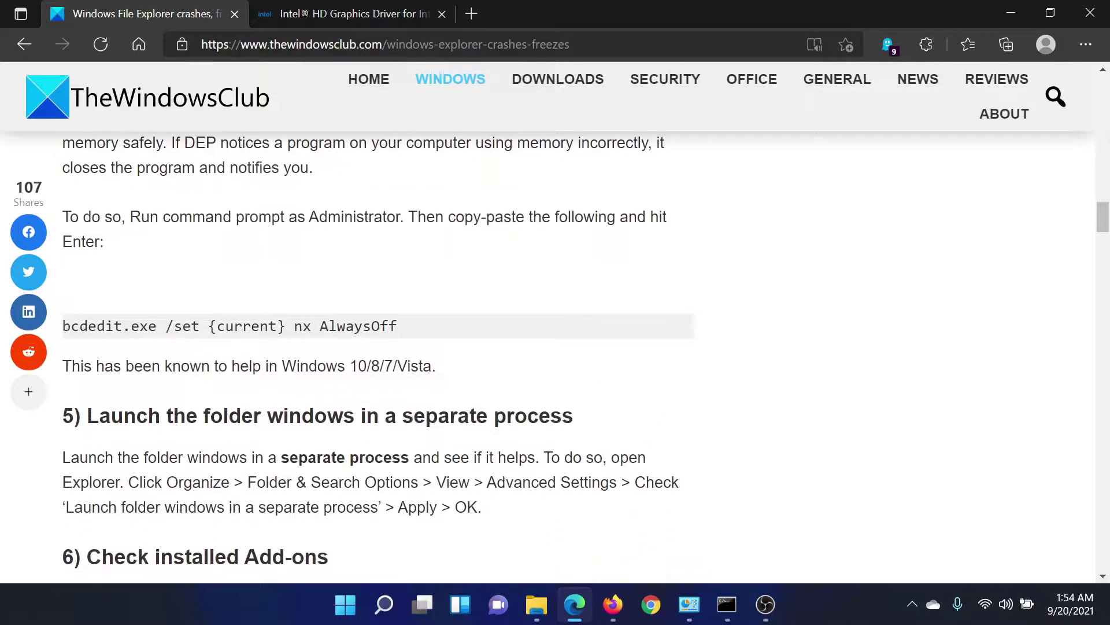
triple_click(230, 326)
right_click(197, 248)
left_click(274, 270)
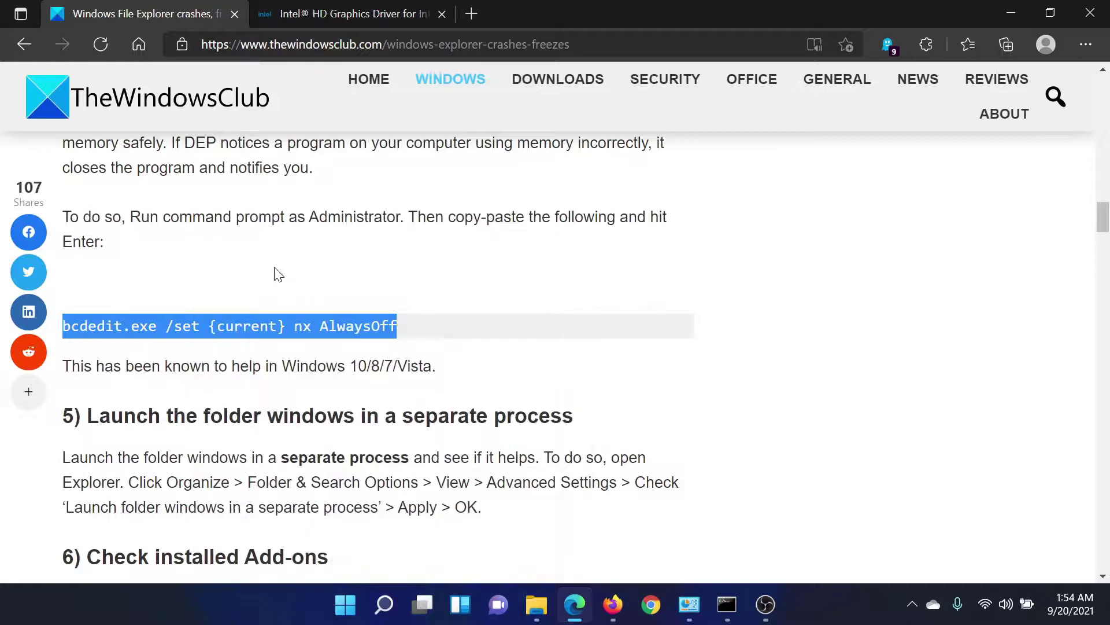
Step: Paste and run bcdedit.exe /set {current} nx AlwaysOff in the administrator Command Prompt
left_click(382, 616)
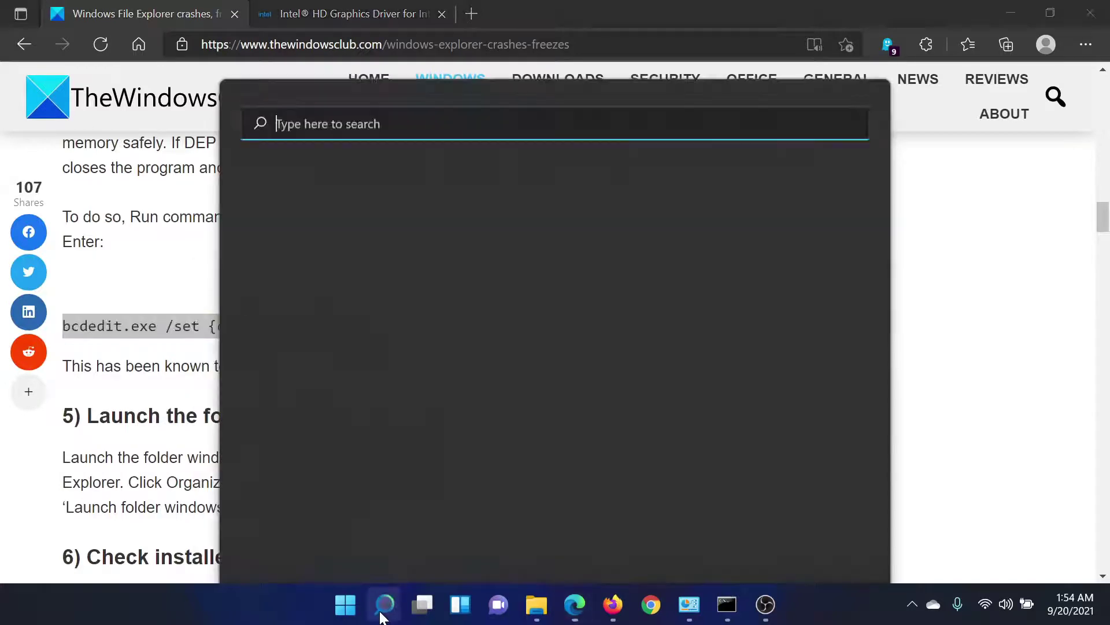
type("command Prompt")
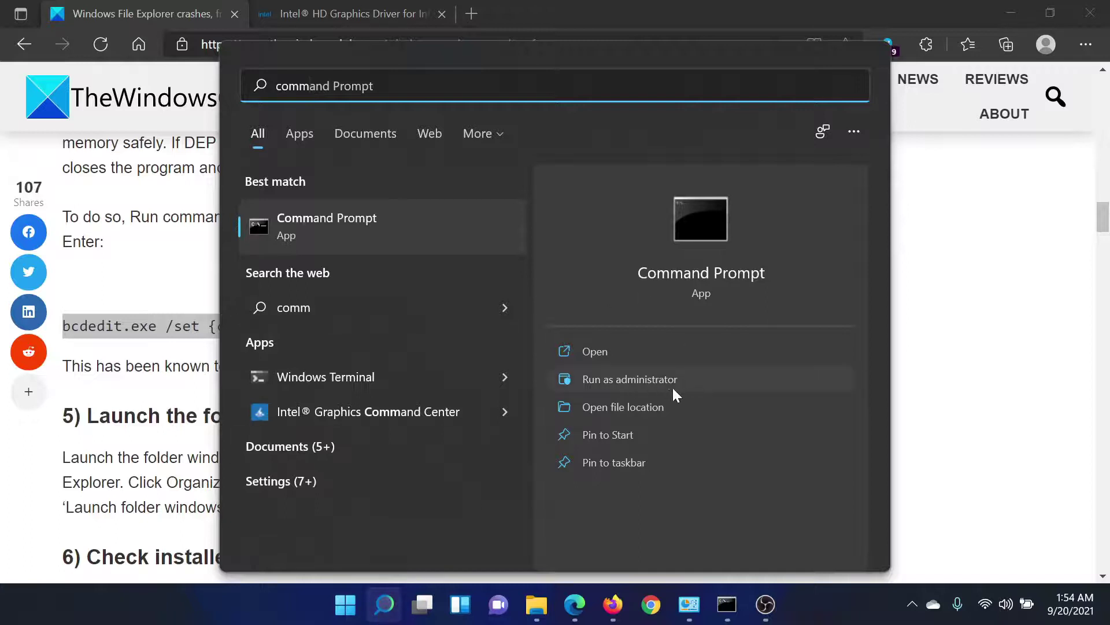
mouse_move(727, 604)
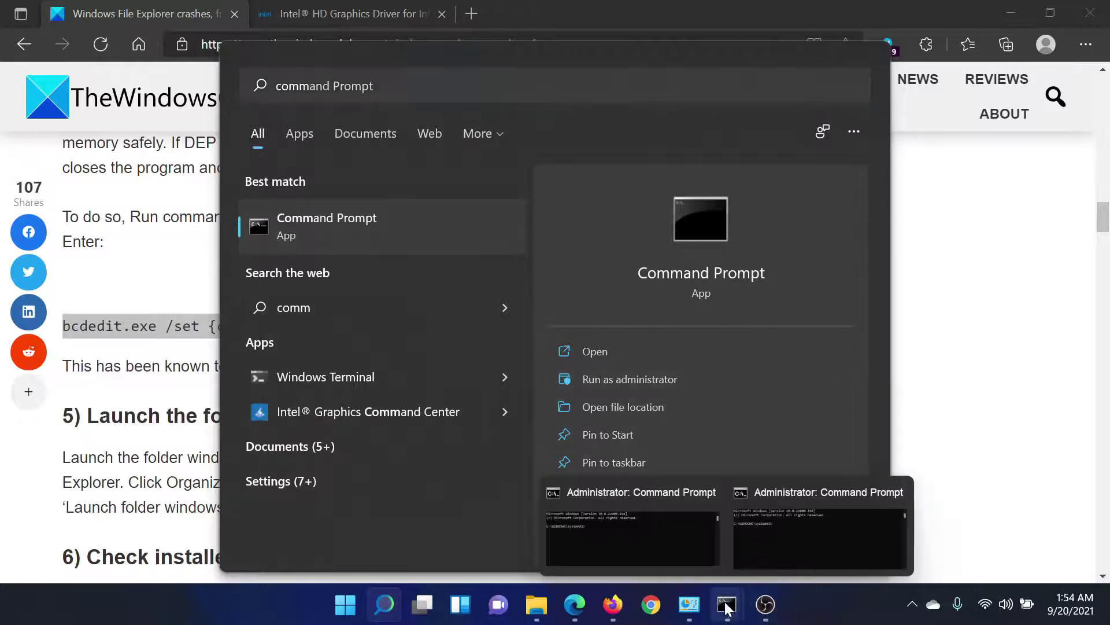
left_click(672, 534)
right_click(685, 148)
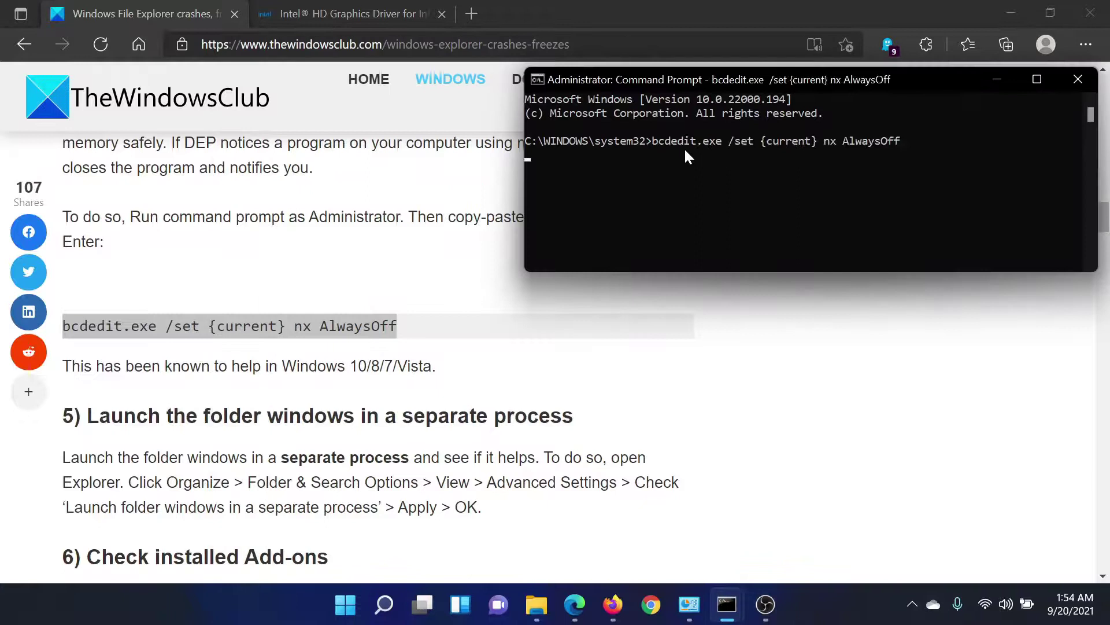
key("Return")
left_click(381, 291)
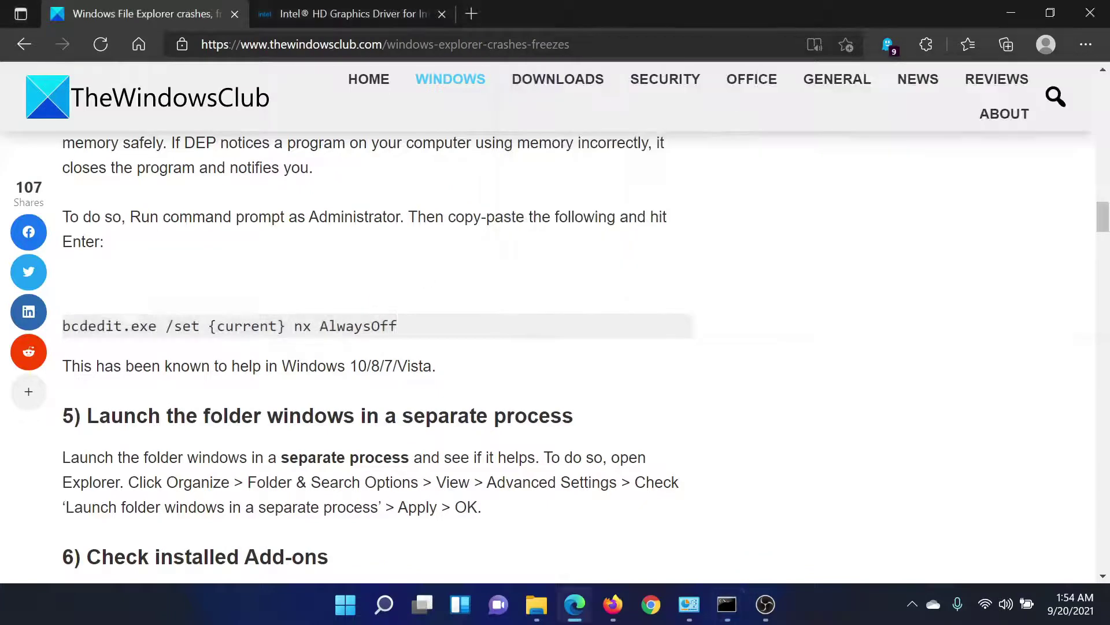
Step: Enable 'Launch folder windows in a separate process' in Folder Options and apply it
scroll(384, 441, "down", 3)
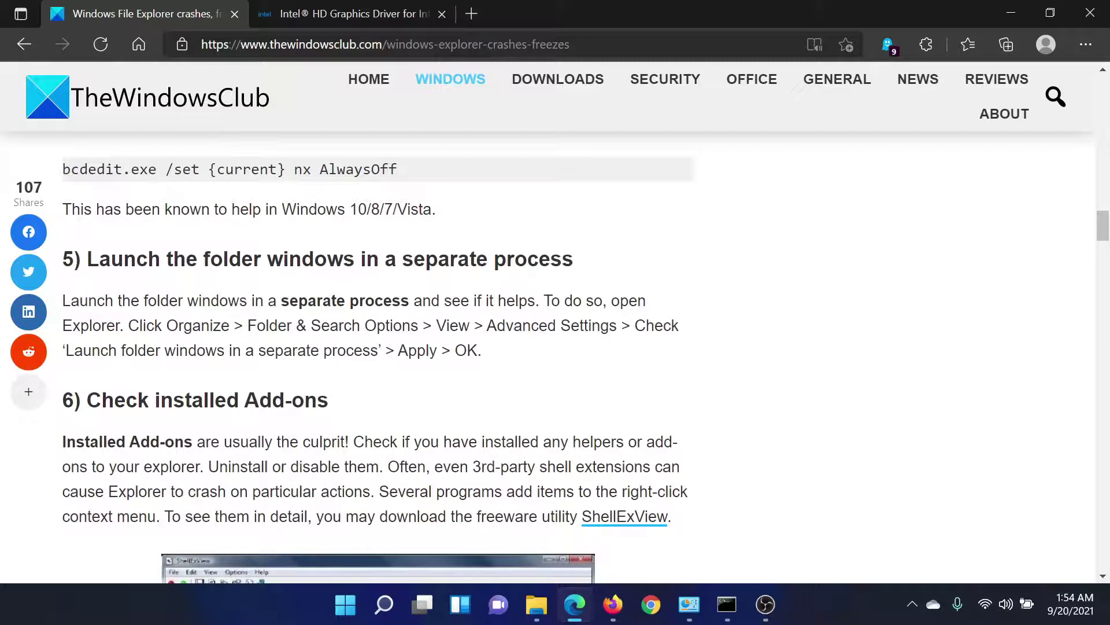
left_click(537, 604)
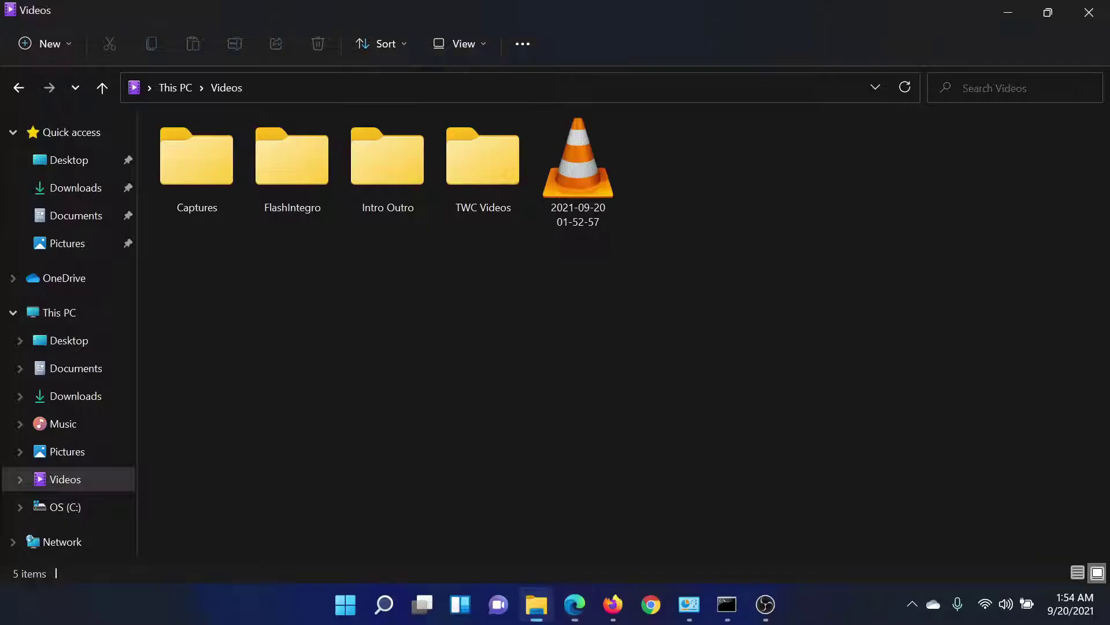
left_click(526, 44)
left_click(462, 277)
left_click(86, 166)
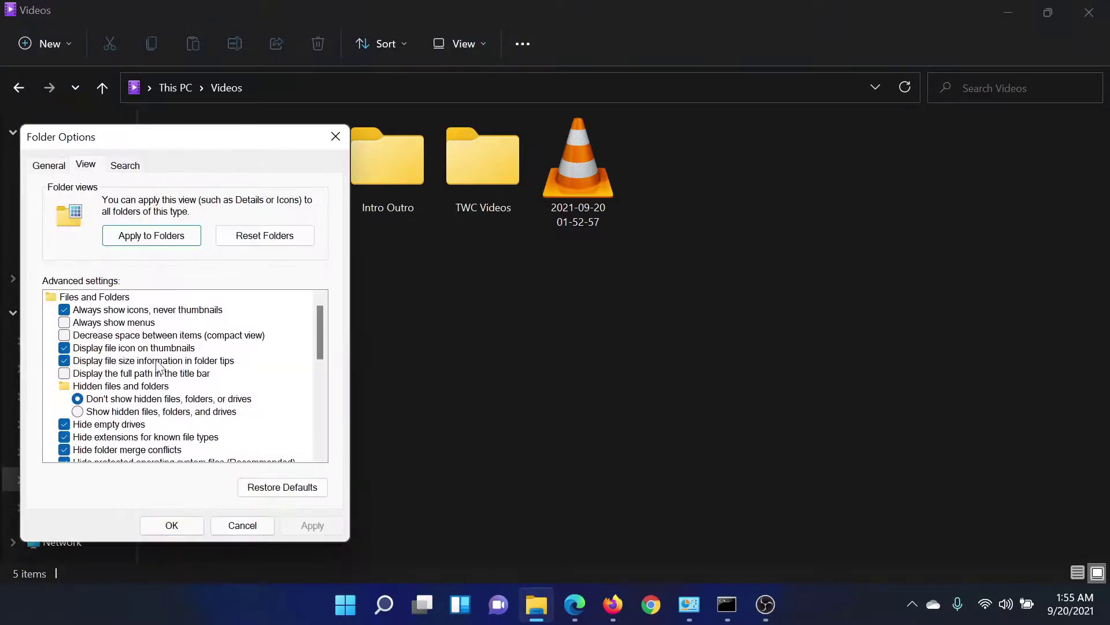
scroll(163, 399, "down", 3)
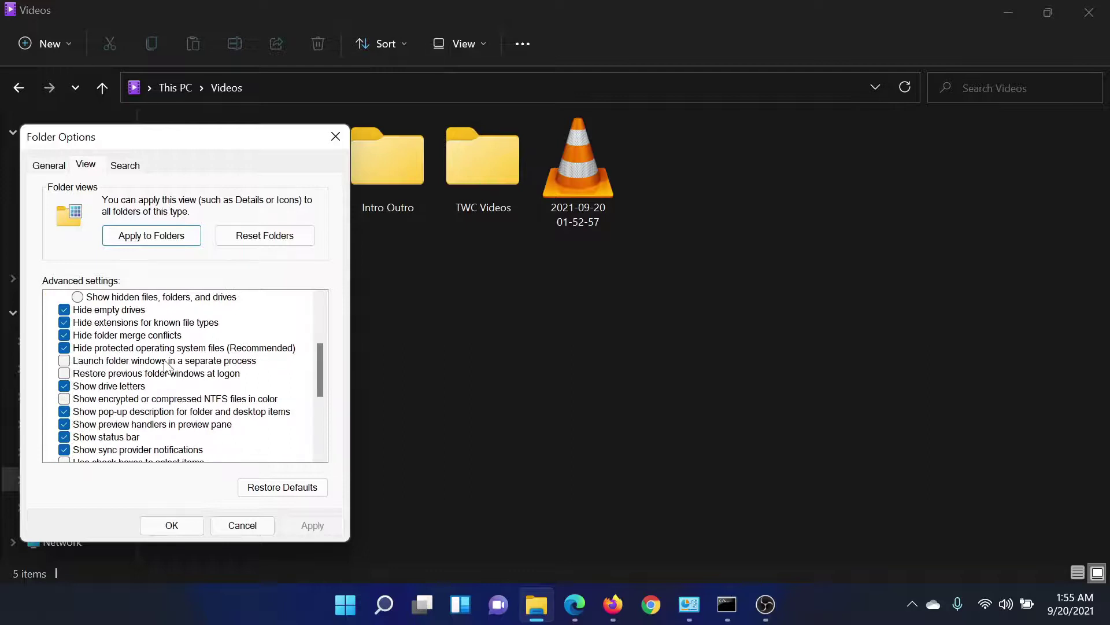
left_click(65, 360)
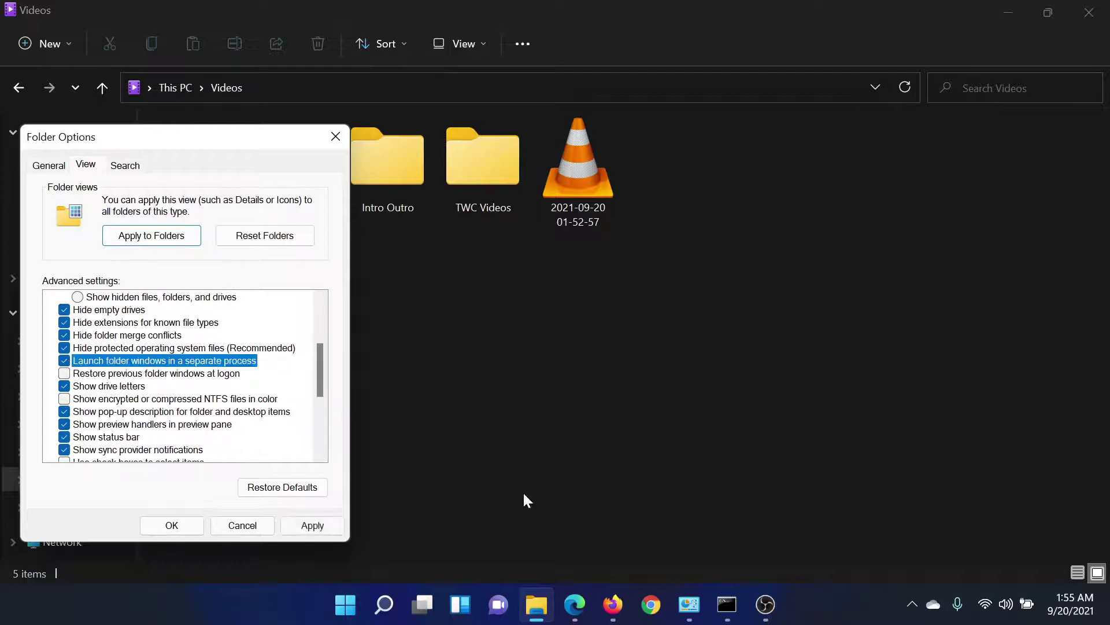
left_click(312, 525)
left_click(172, 525)
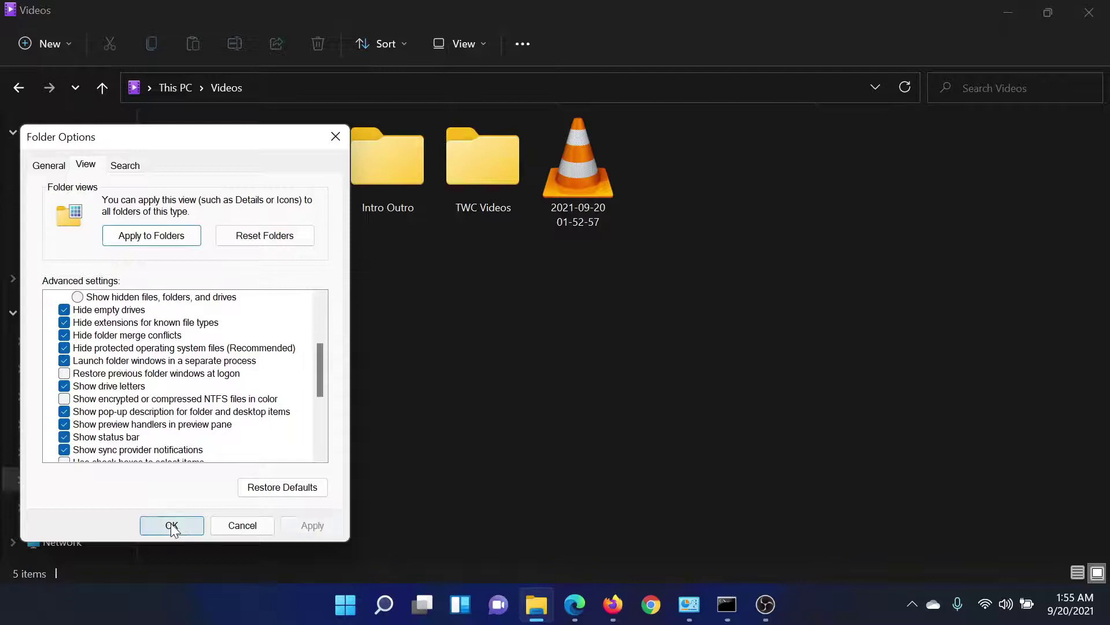
left_click(578, 604)
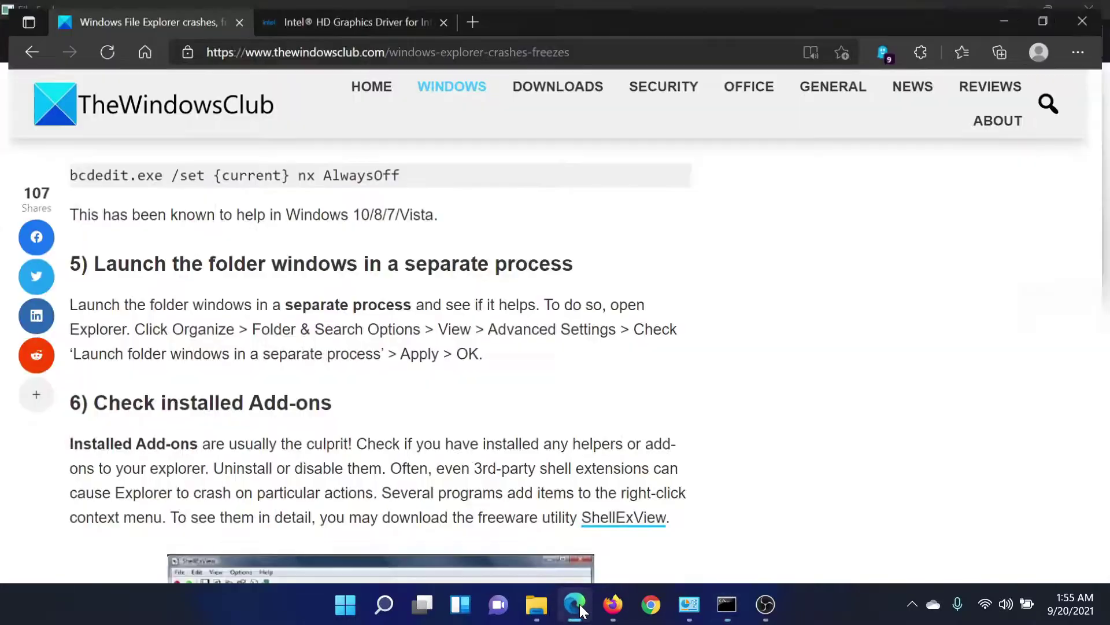
Step: Read past the ShellExView section to fixes 7–9: System File Checker, video drivers, Clean Boot
scroll(216, 435, "down", 3)
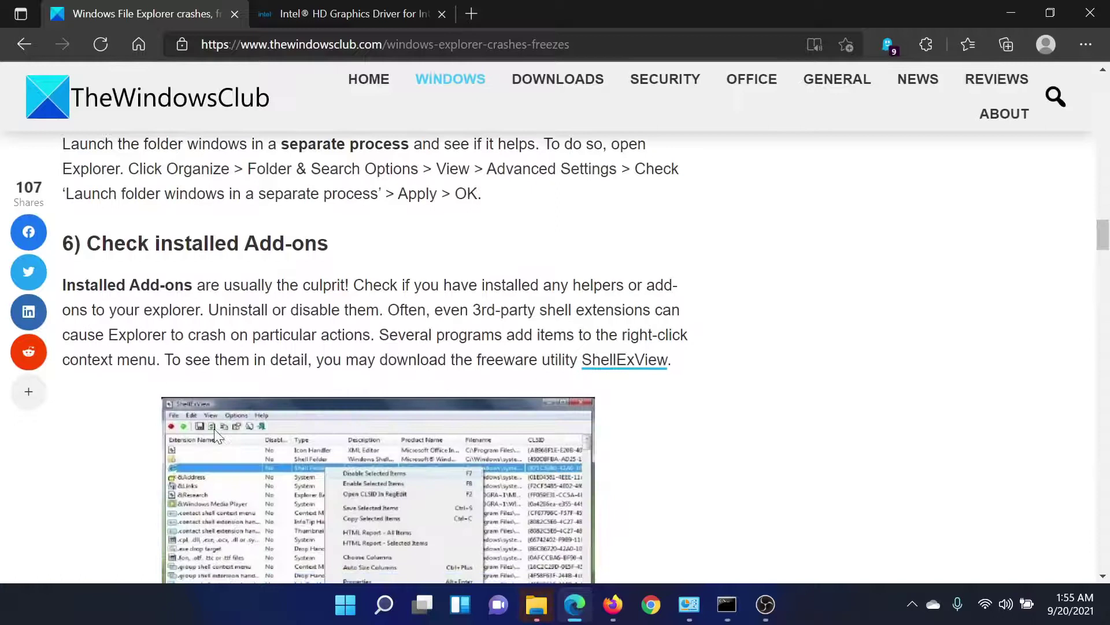
scroll(225, 456, "down", 3)
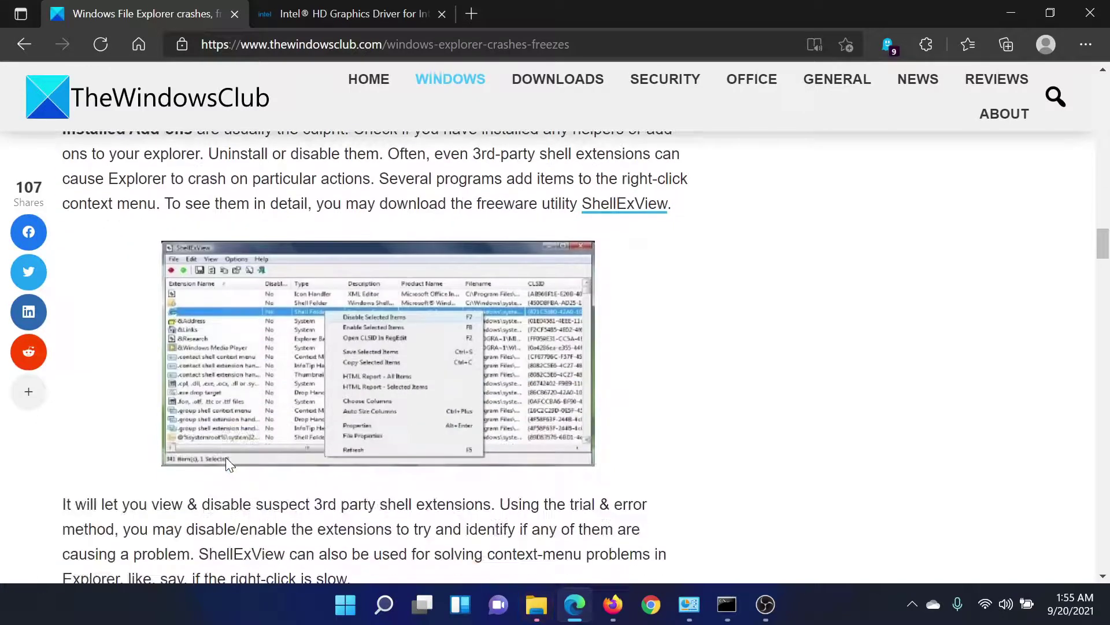
double_click(600, 215)
left_click(686, 212)
scroll(337, 373, "down", 9)
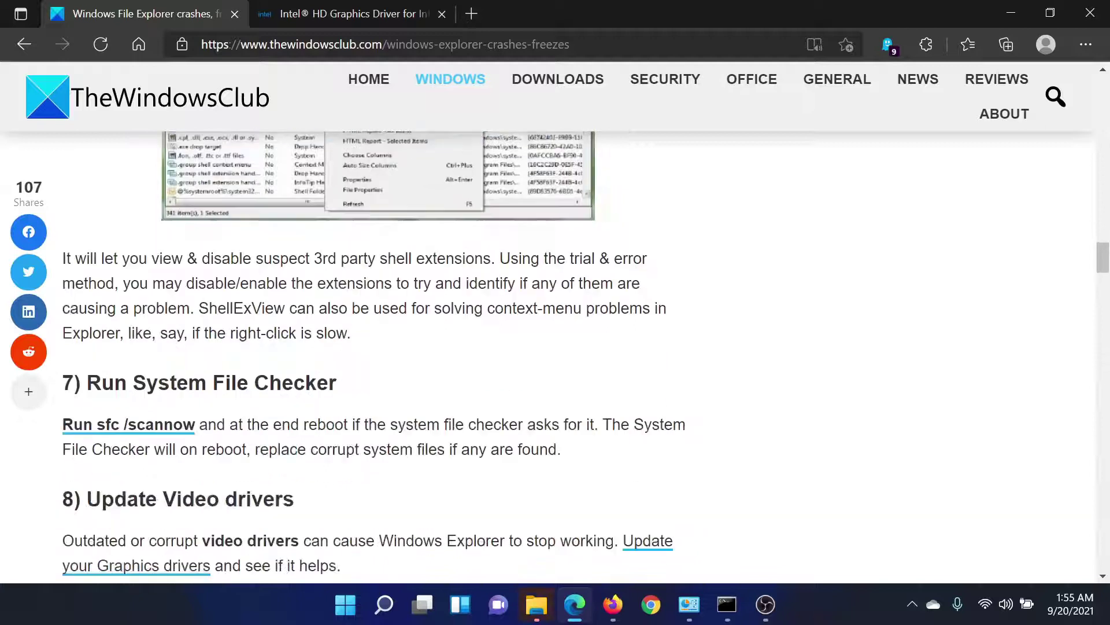
scroll(338, 378, "up", 1)
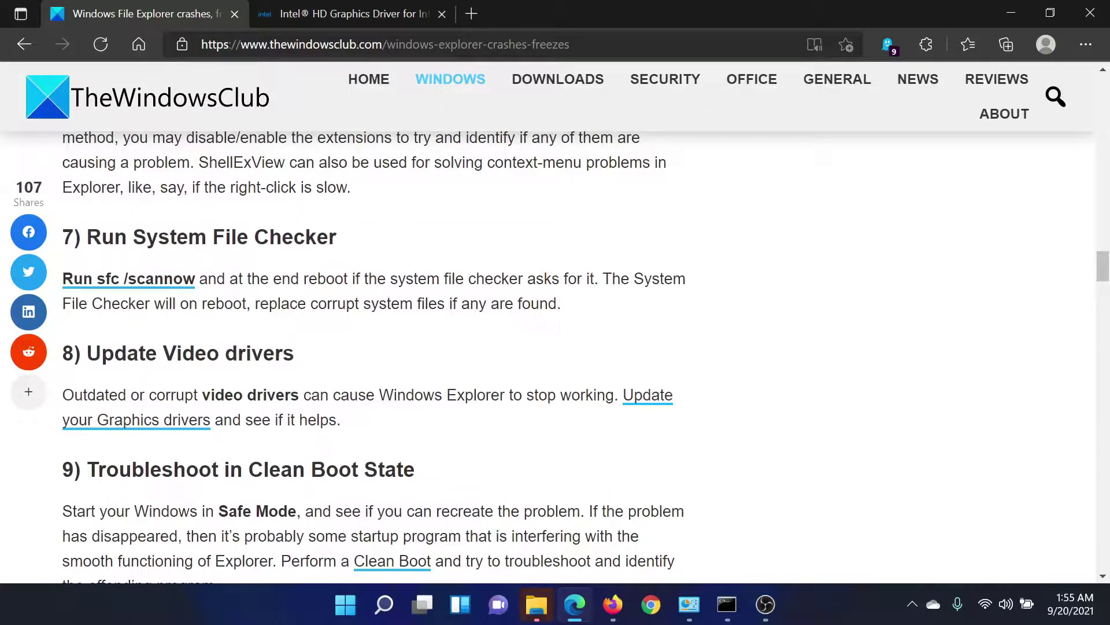
Step: Enter sfc /scannow in the administrator Command Prompt, found via a 'comm' search
left_click(385, 616)
type("com")
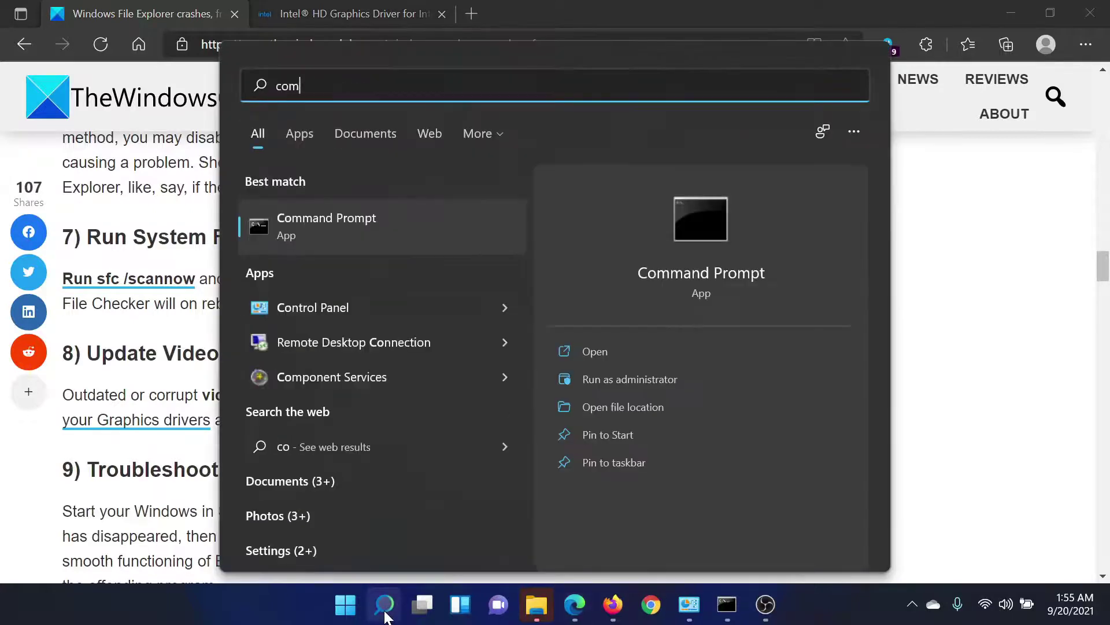
type("m")
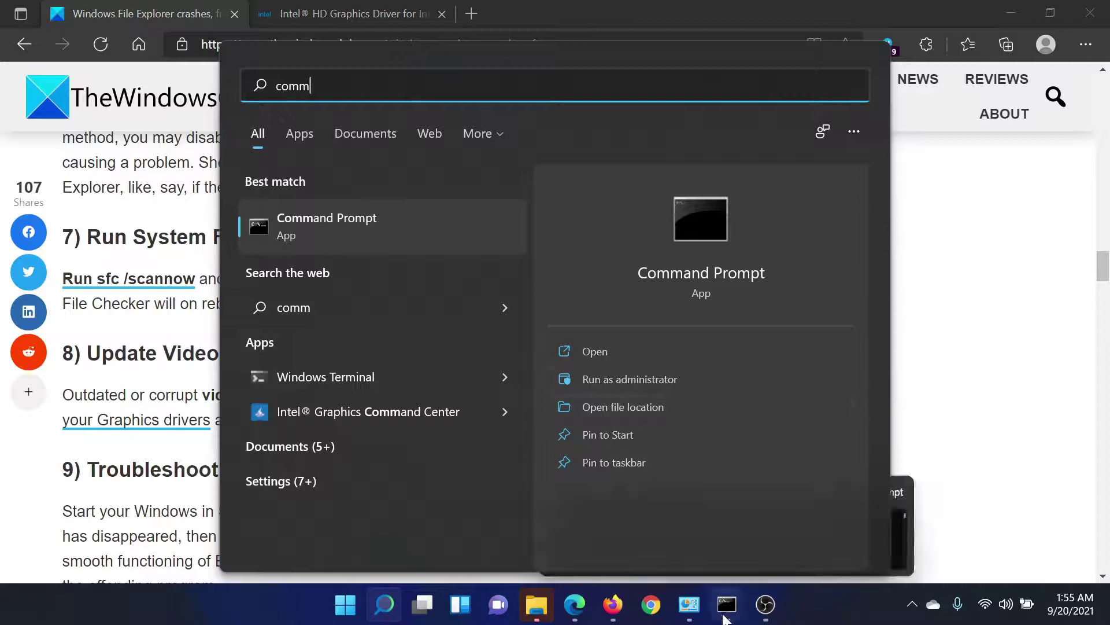
mouse_move(732, 601)
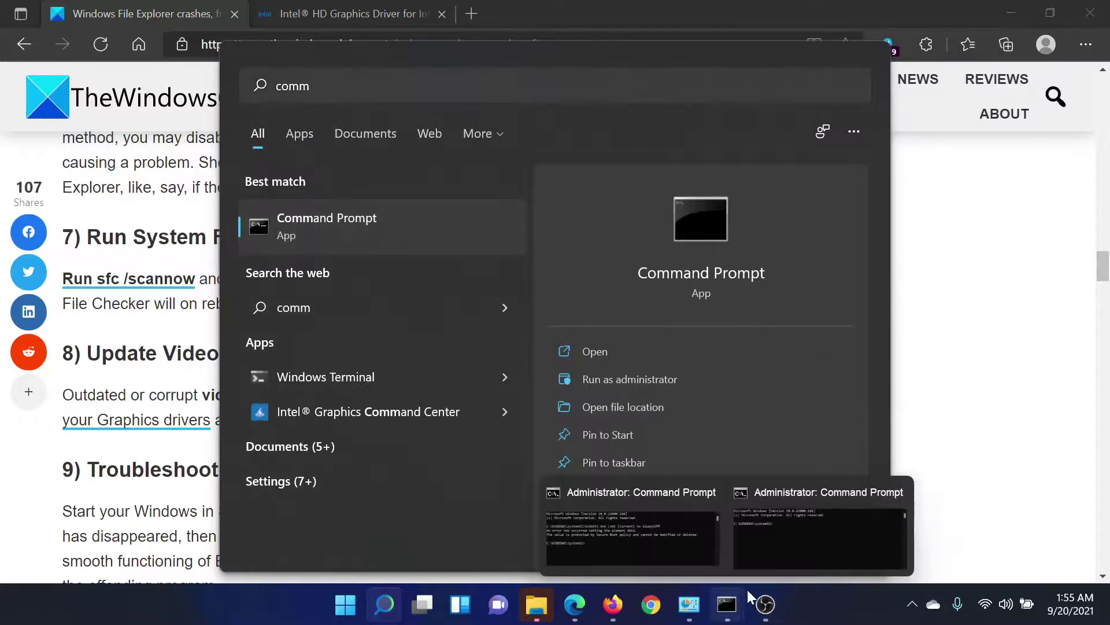
left_click(789, 559)
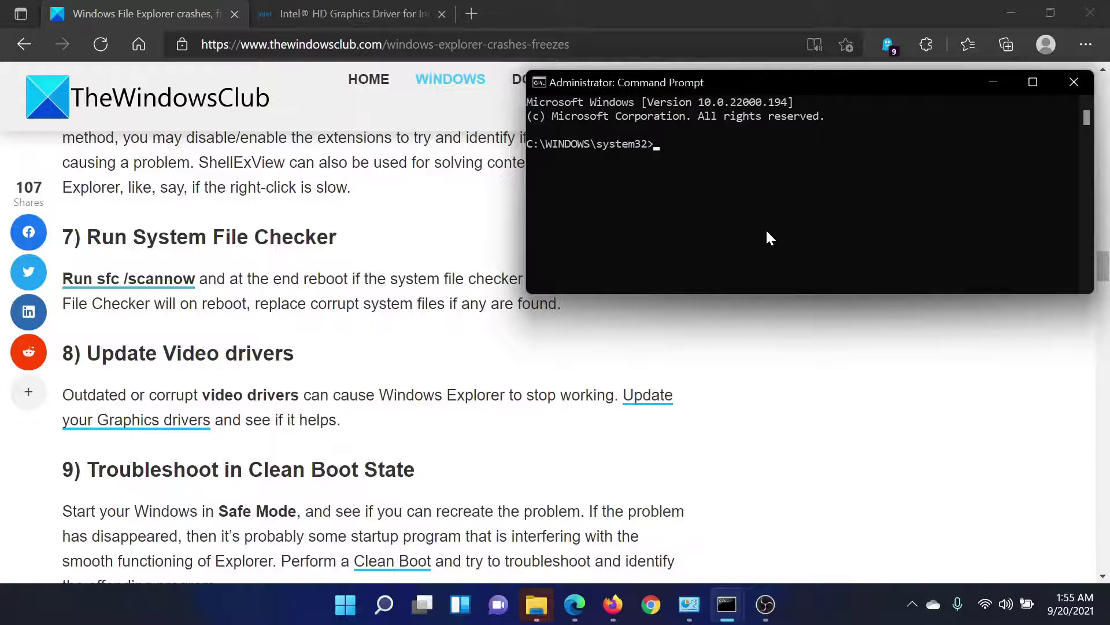
type("sfc /scannow")
Step: Scroll the article to the Update Video drivers section
left_click(524, 376)
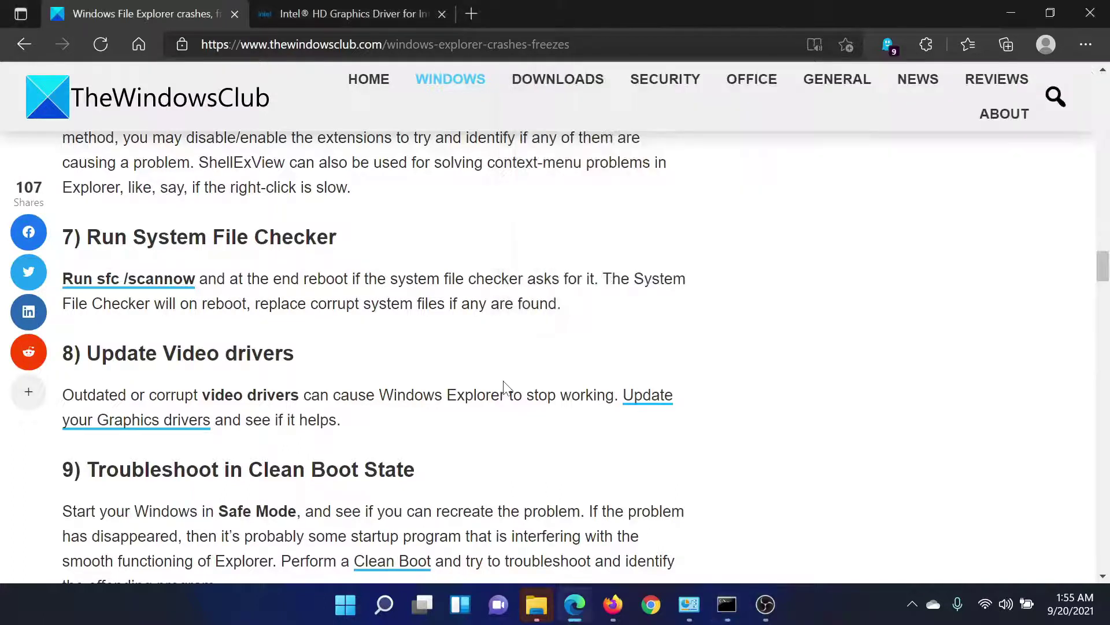
scroll(395, 380, "down", 1)
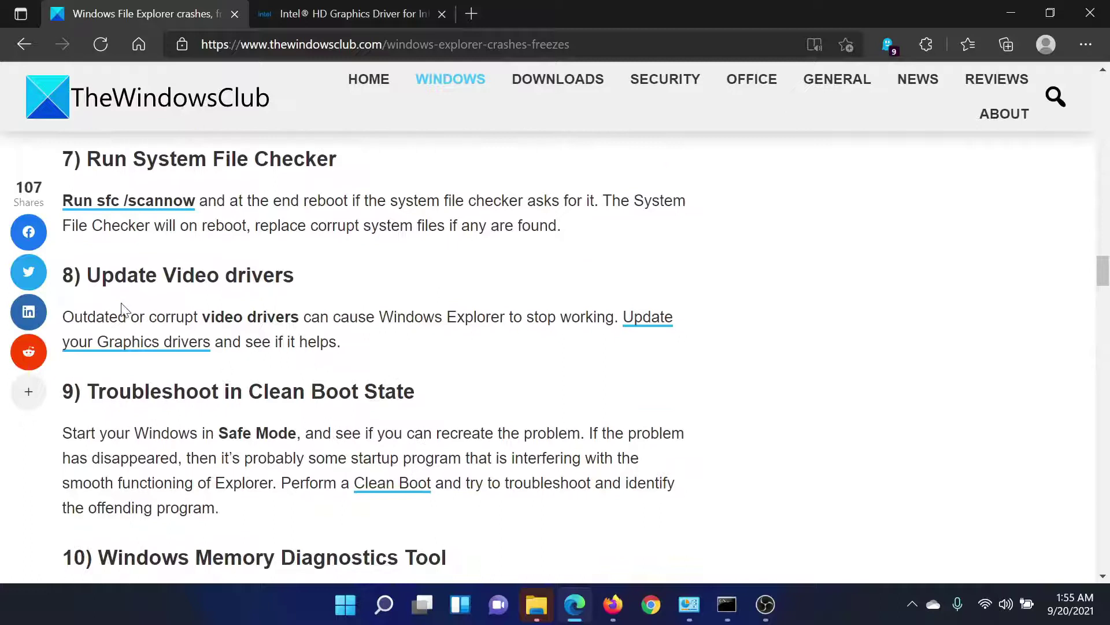
left_click_drag(60, 275, 300, 275)
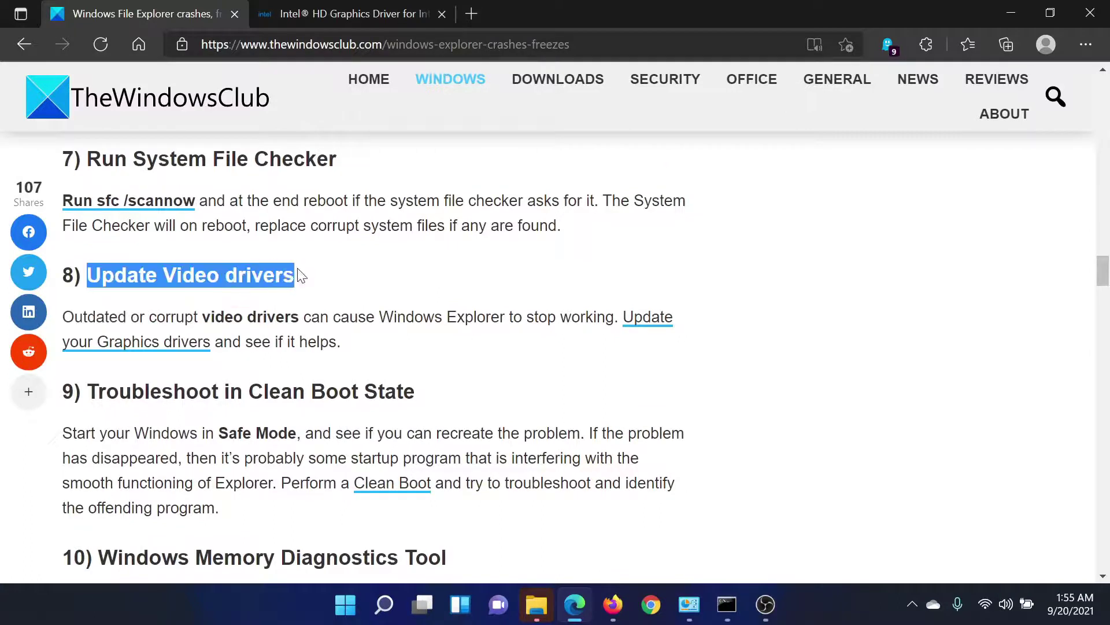
left_click(302, 276)
Step: Review the Intel HD Graphics Driver page and mark its Purpose description
left_click(321, 14)
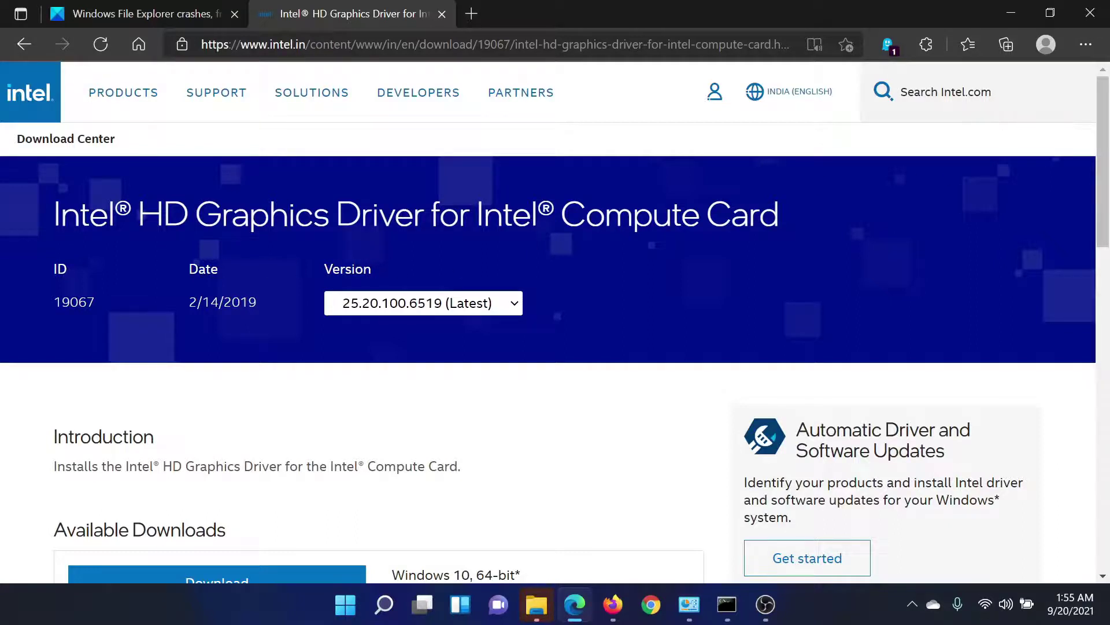
scroll(434, 231, "down", 4)
scroll(434, 232, "up", 4)
scroll(394, 298, "down", 6)
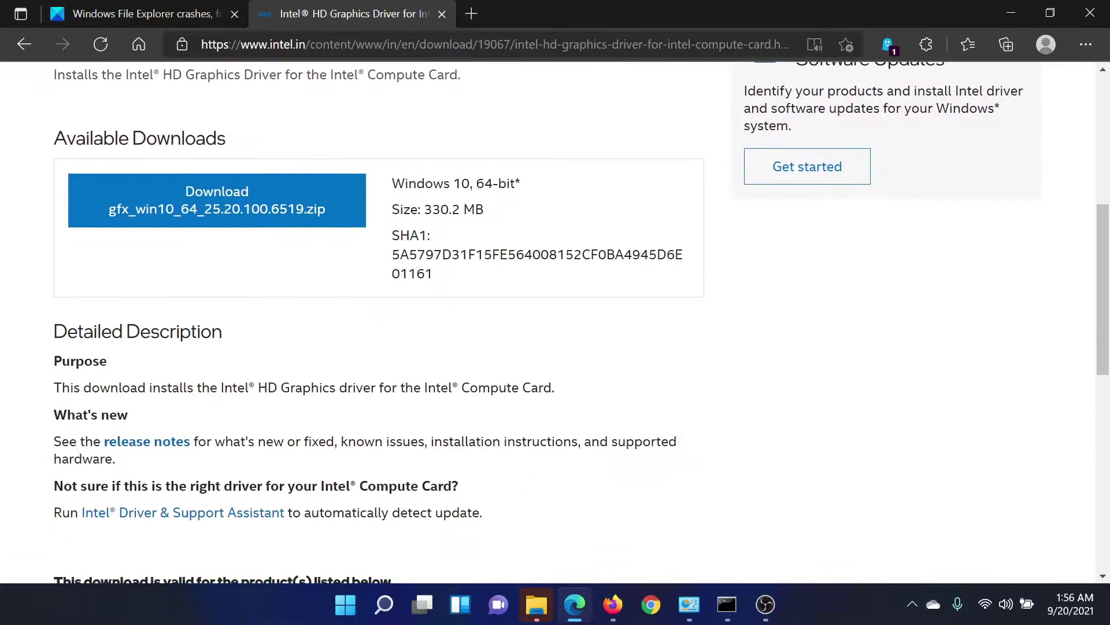
left_click_drag(277, 388, 400, 388)
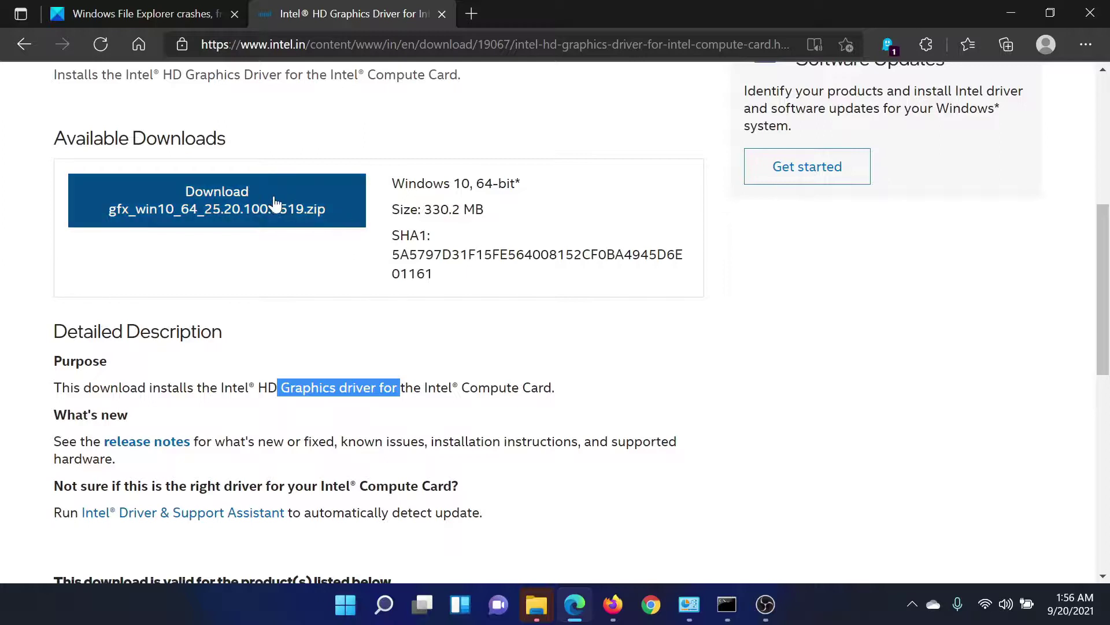
Step: Return to the Explorer crashes article, then run msconfig from the Win+R Run box
left_click(145, 14)
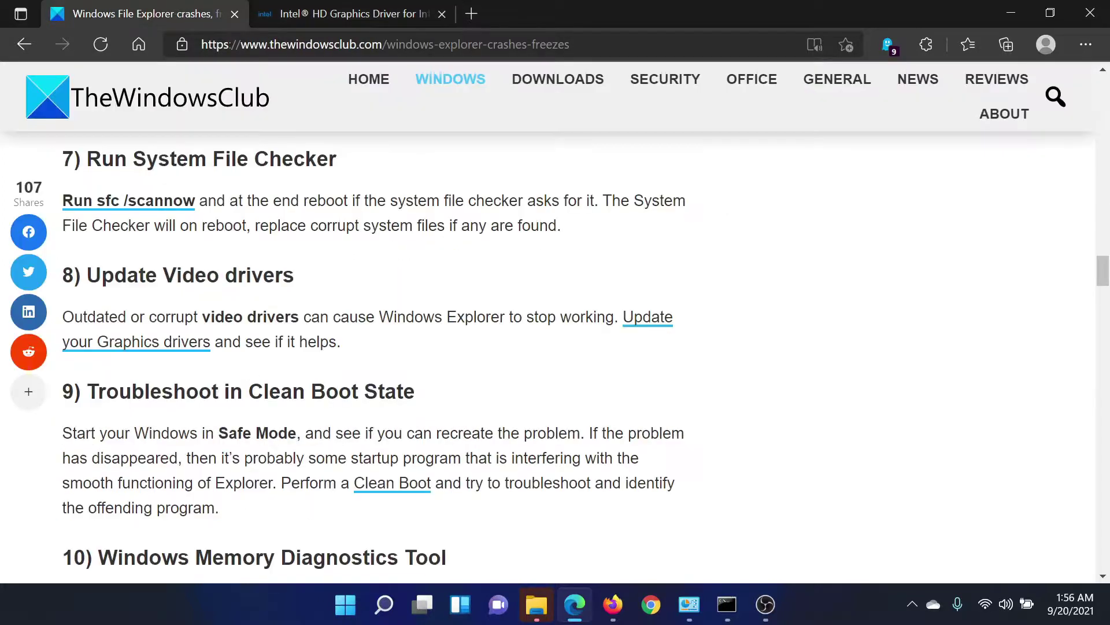
scroll(98, 269, "down", 3)
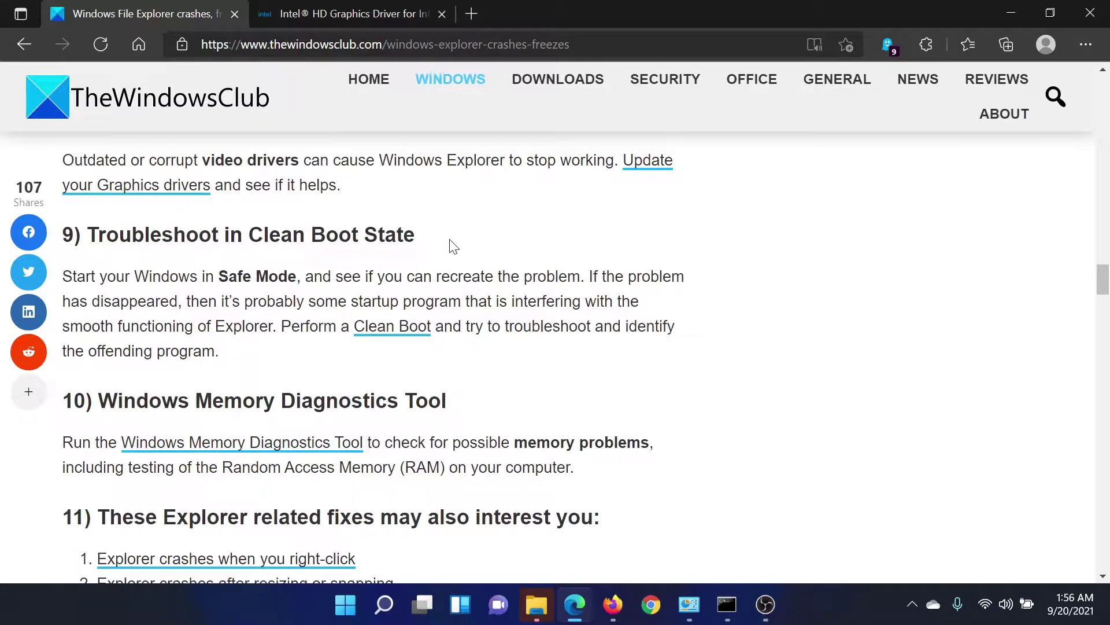
key("super+r")
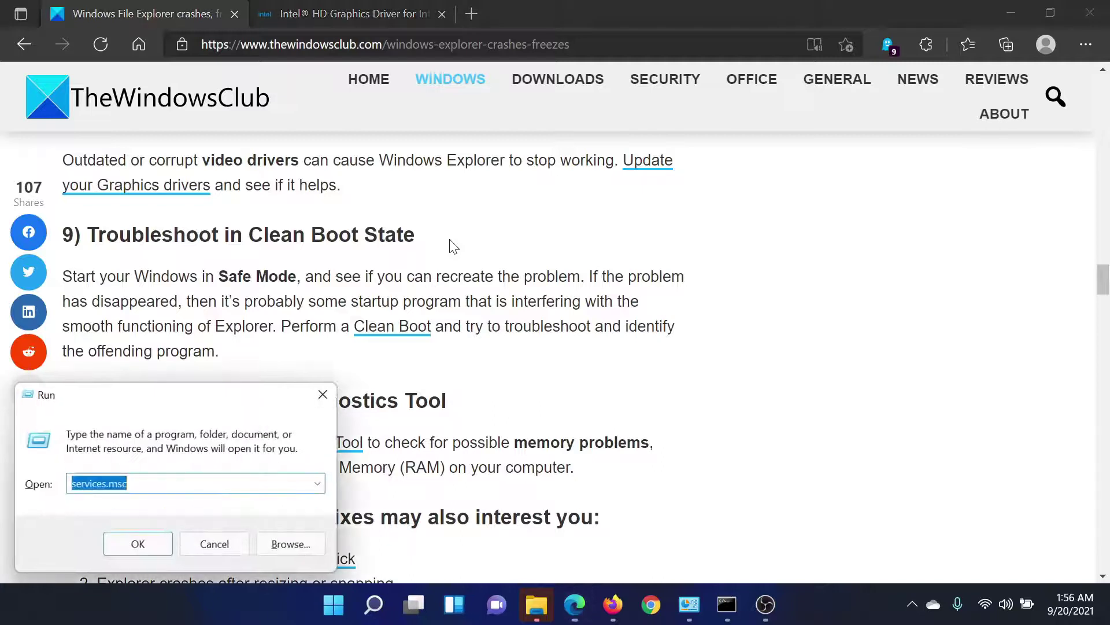
type("m")
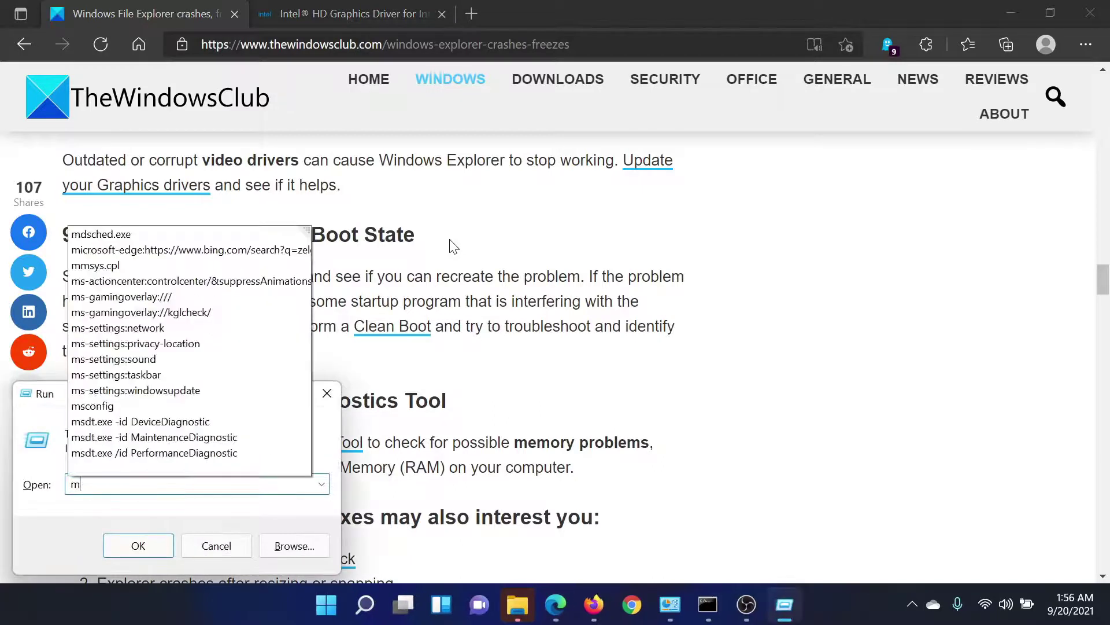
type("sconfig")
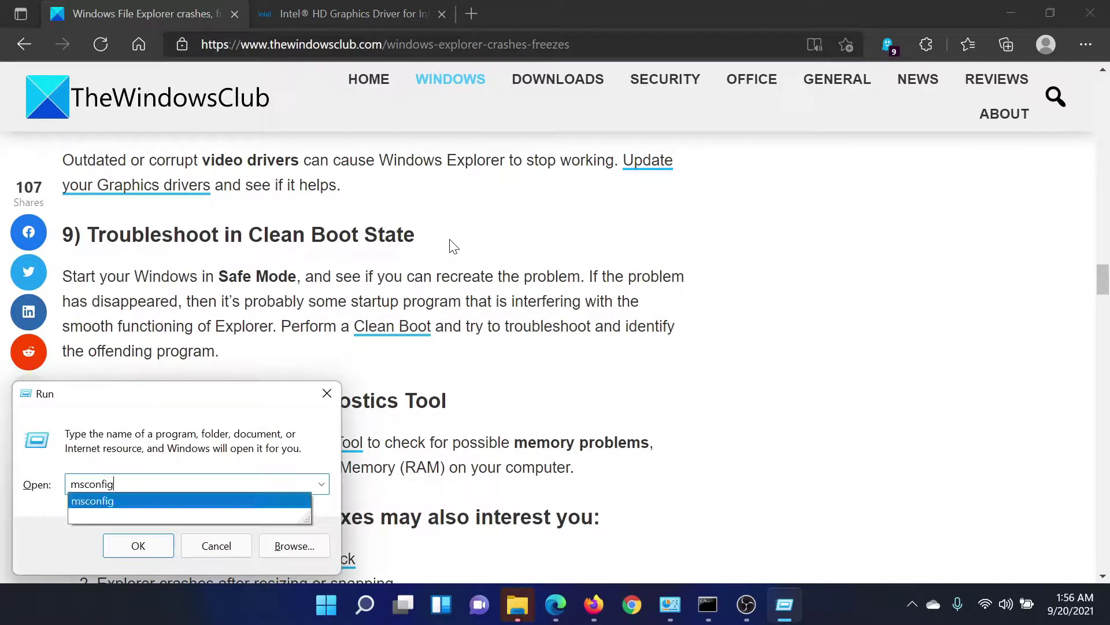
key("Return")
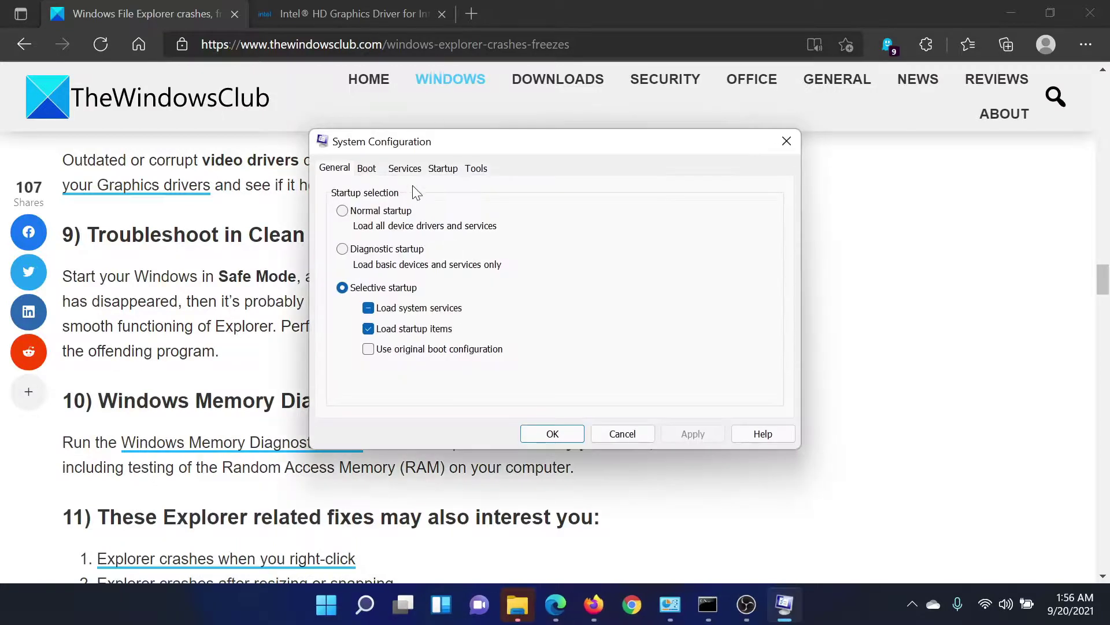
Step: Hide Microsoft services, disable all remaining services, apply, and exit without restarting
left_click(405, 168)
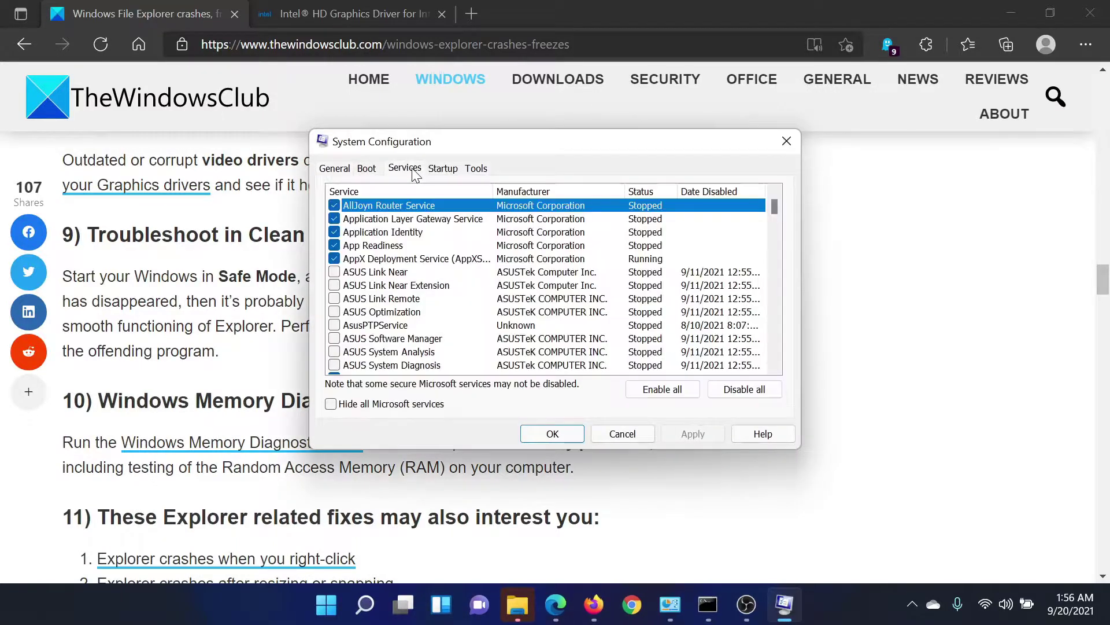
left_click(330, 404)
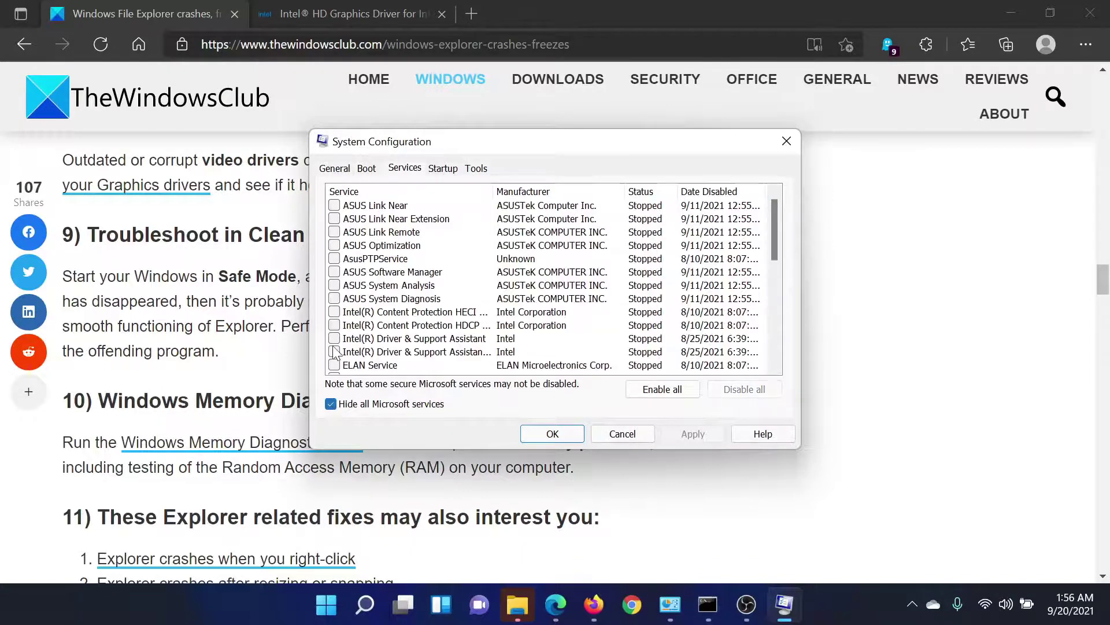
left_click(335, 245)
left_click(334, 232)
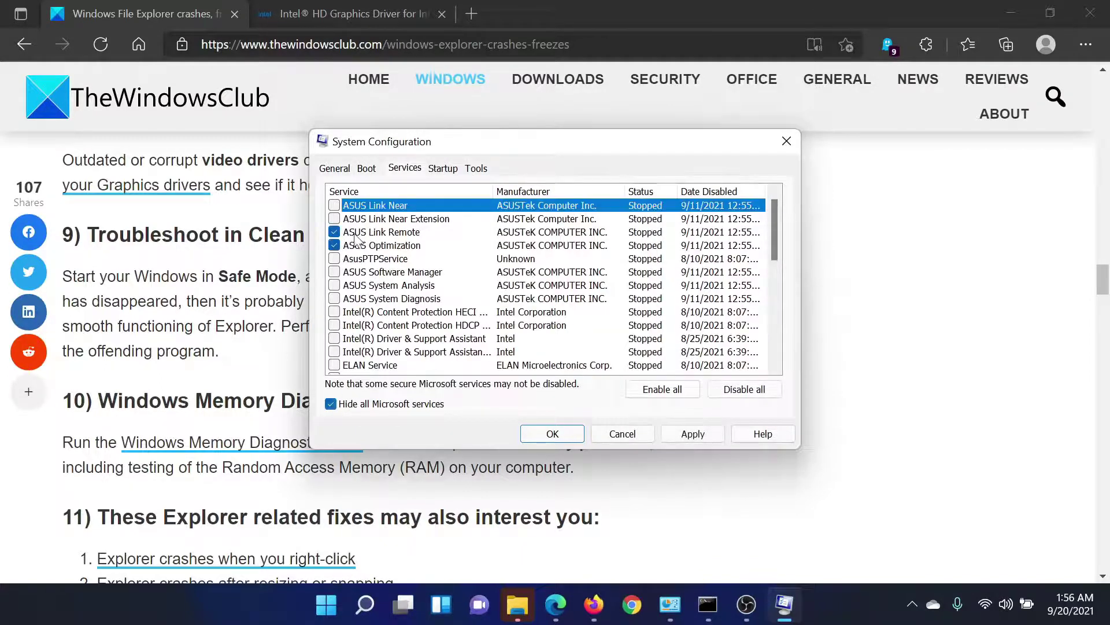
left_click(745, 390)
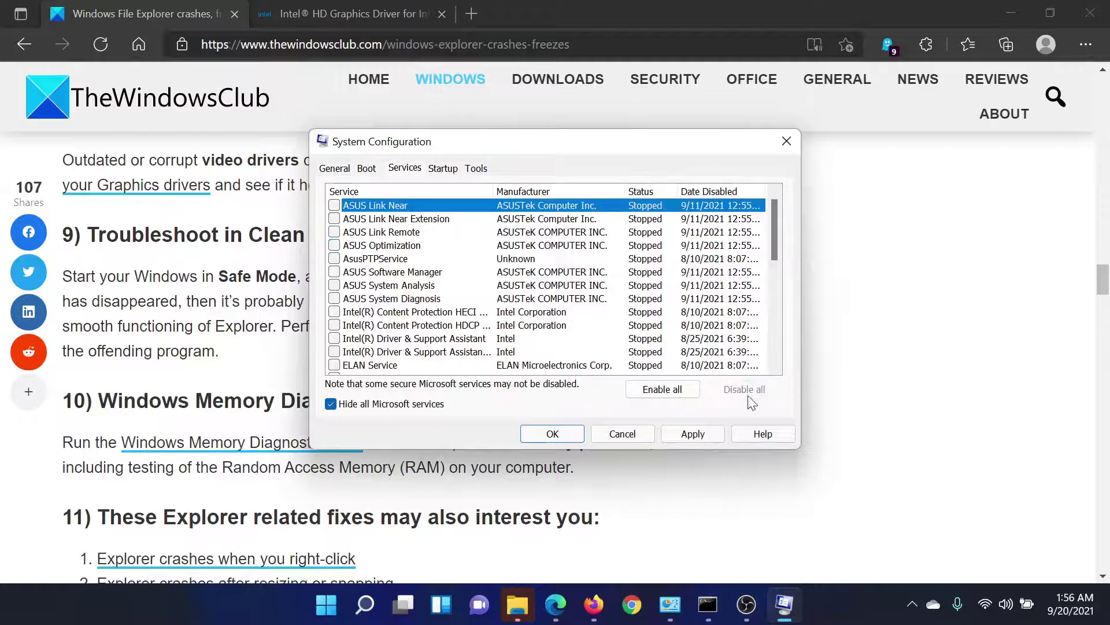
left_click(694, 434)
left_click(552, 434)
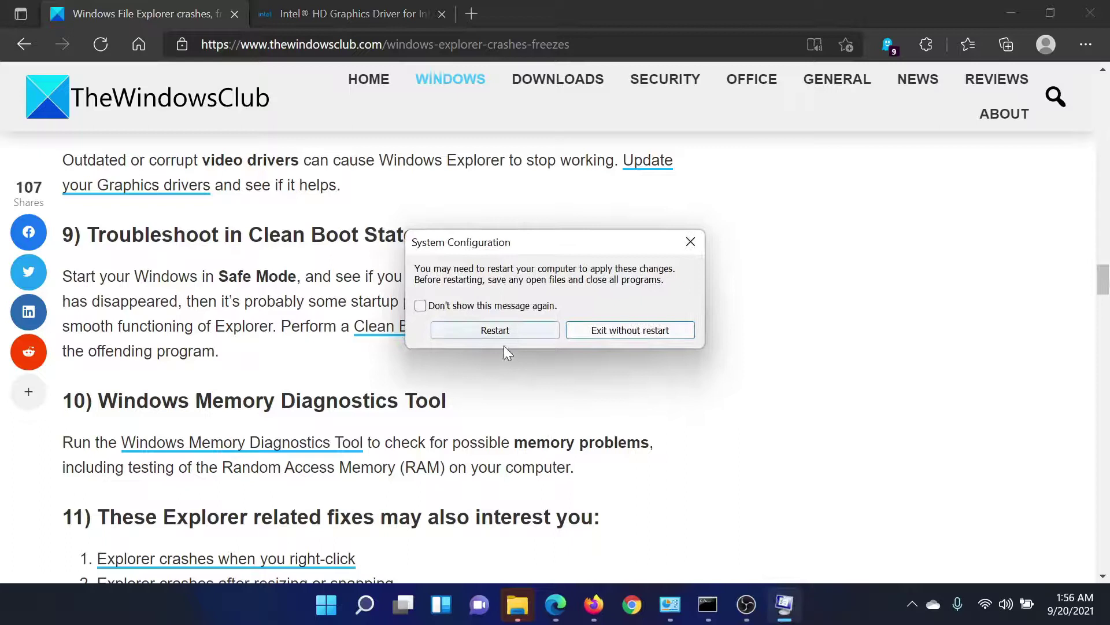
left_click(630, 329)
scroll(208, 394, "down", 3)
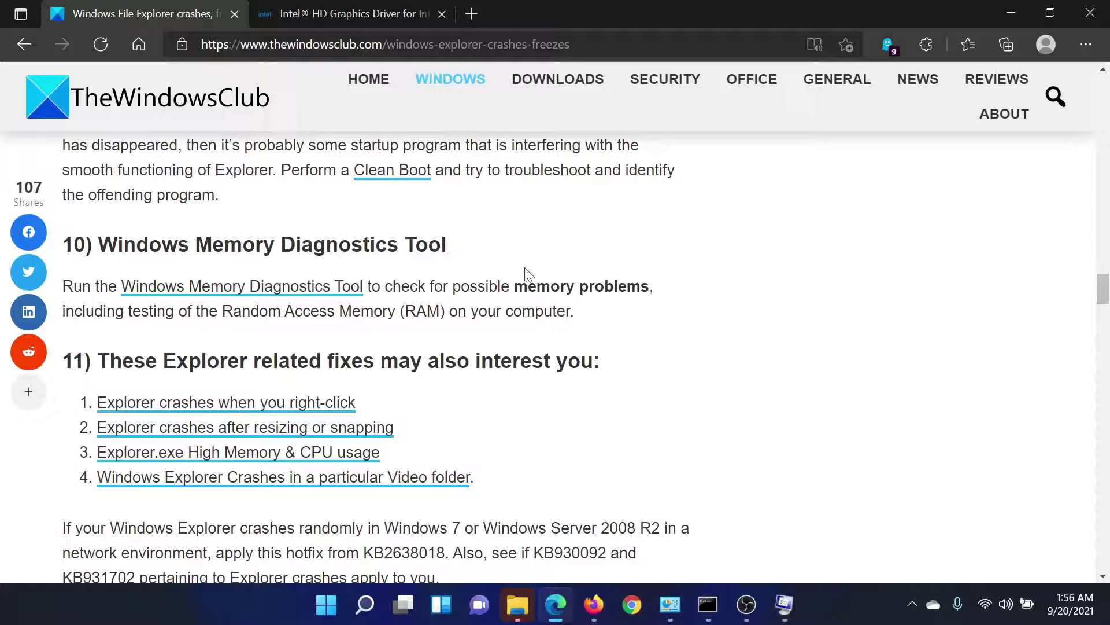
Step: Launch Windows Memory Diagnostic by running mdsched.exe from the Run box
key("super+r")
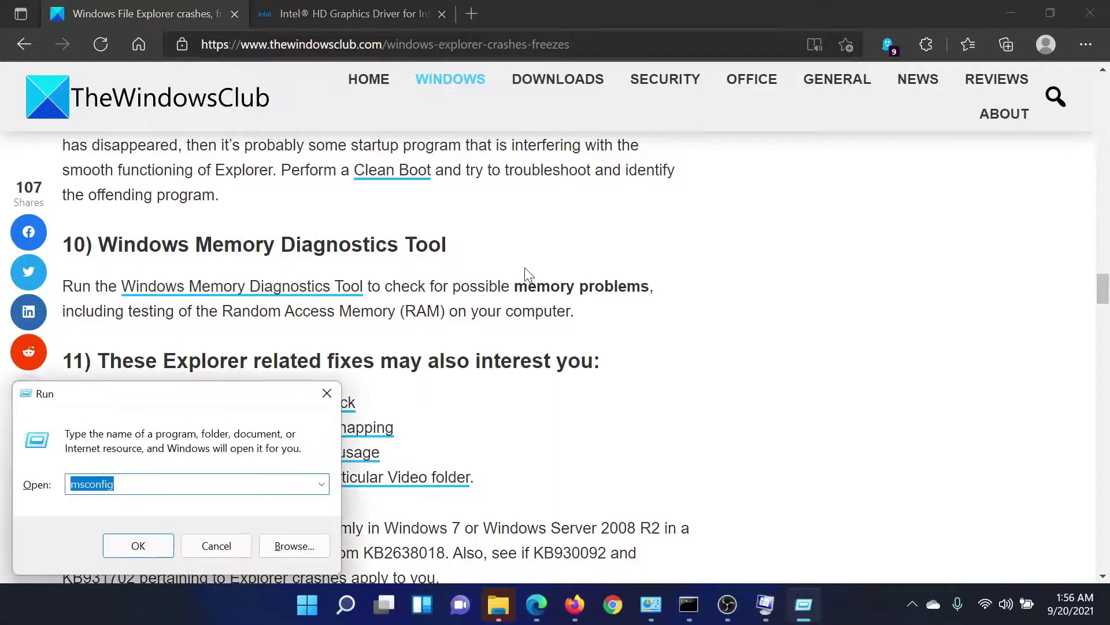
type("m")
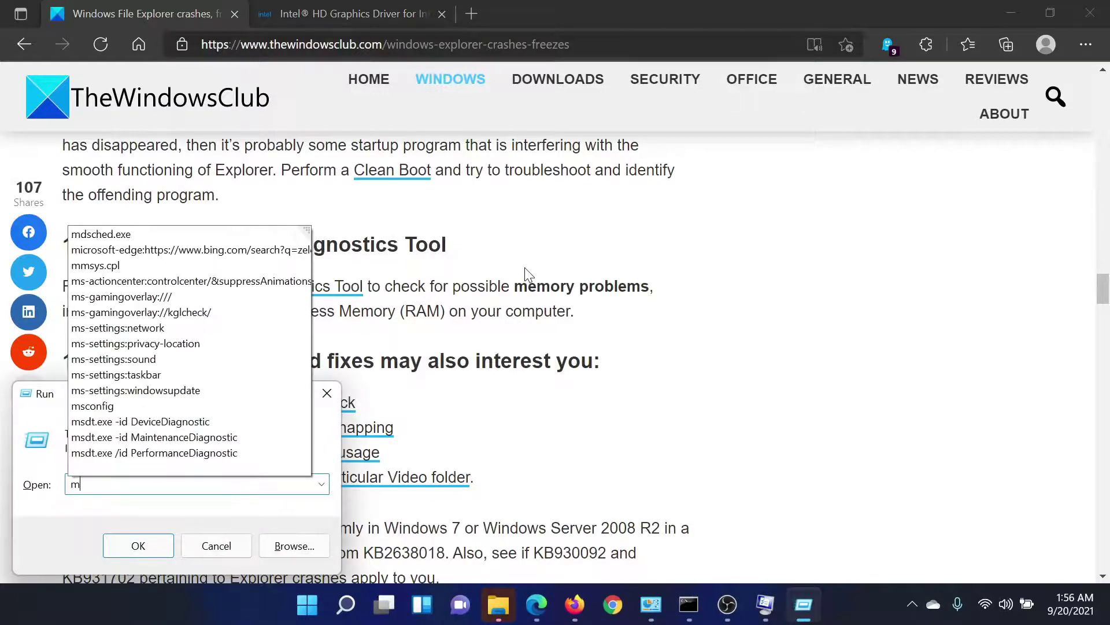
type("d")
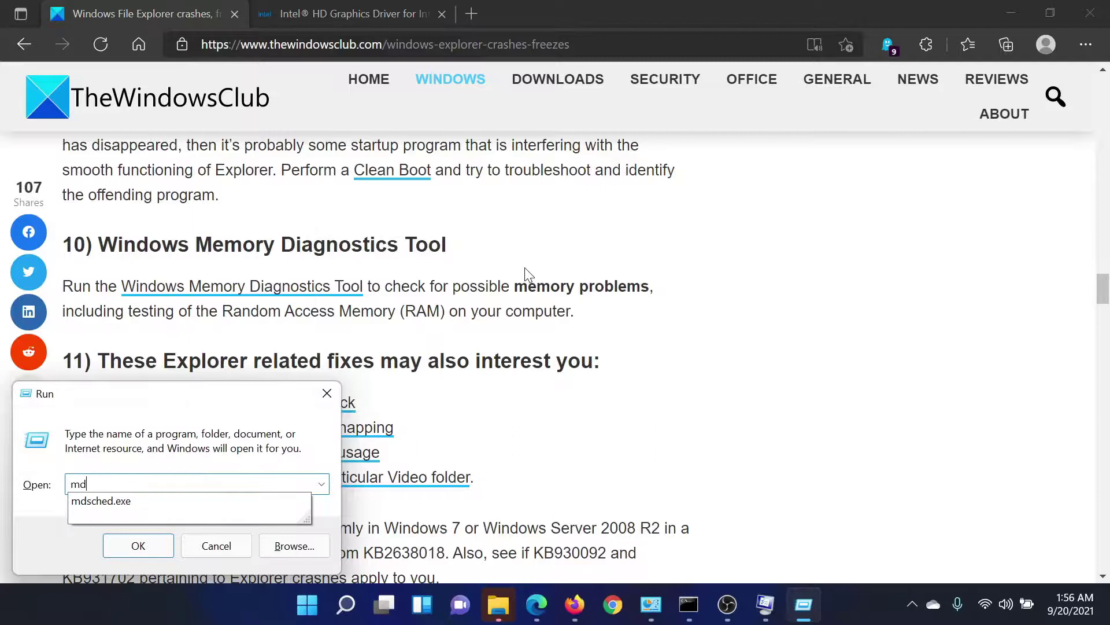
key("Down")
key("Return")
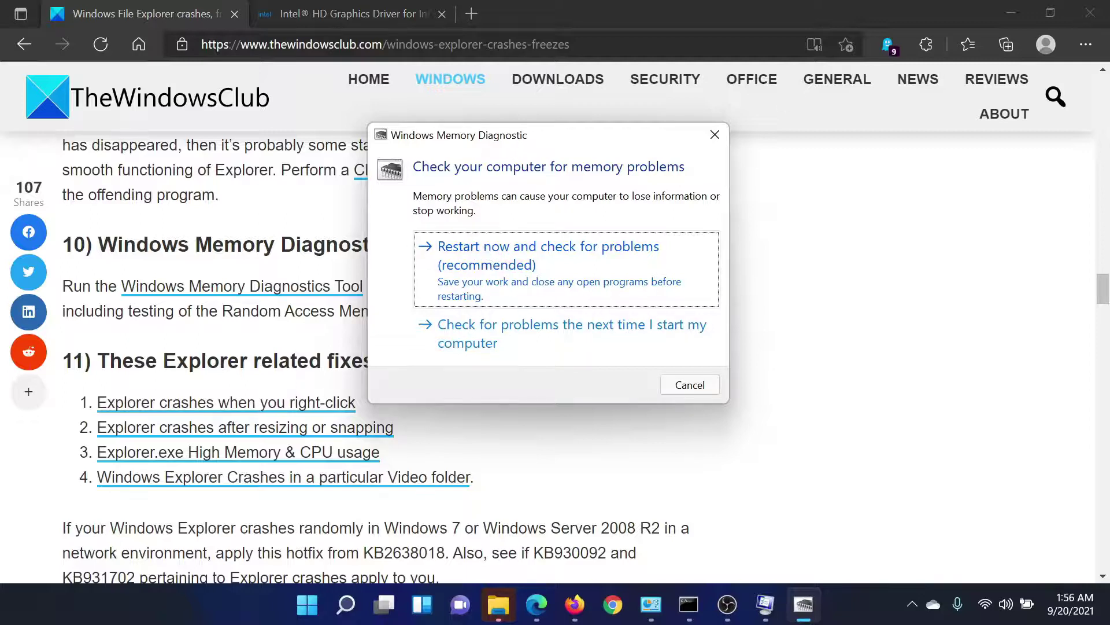
Step: Cancel Windows Memory Diagnostic without checking and return to the Explorer crashes article's top
key("Escape")
scroll(317, 306, "down", 4)
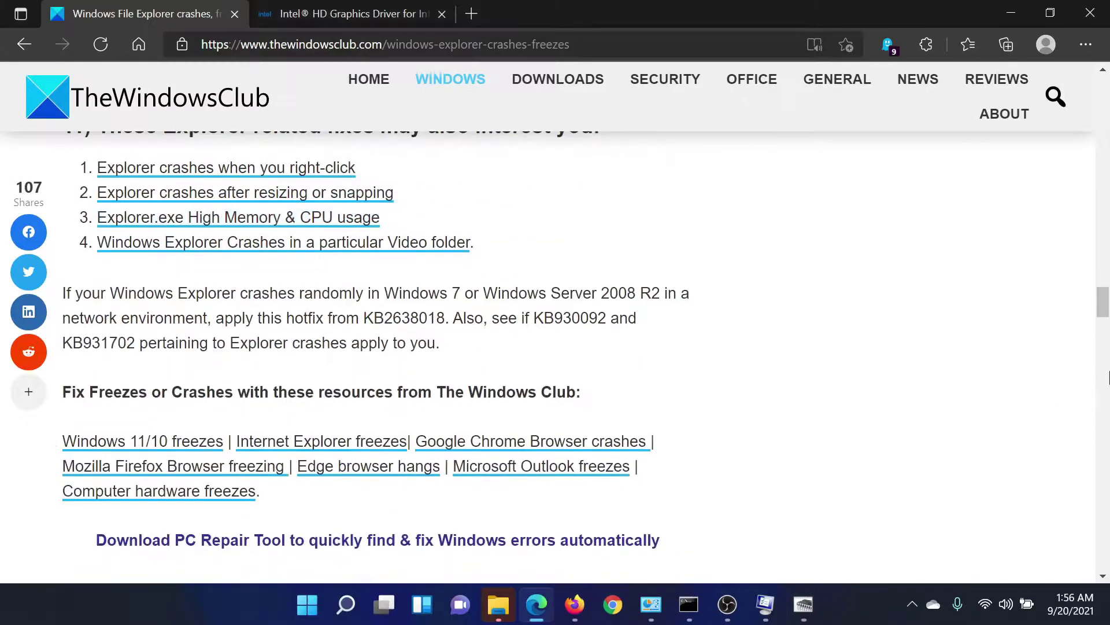
left_click_drag(1103, 302, 1103, 87)
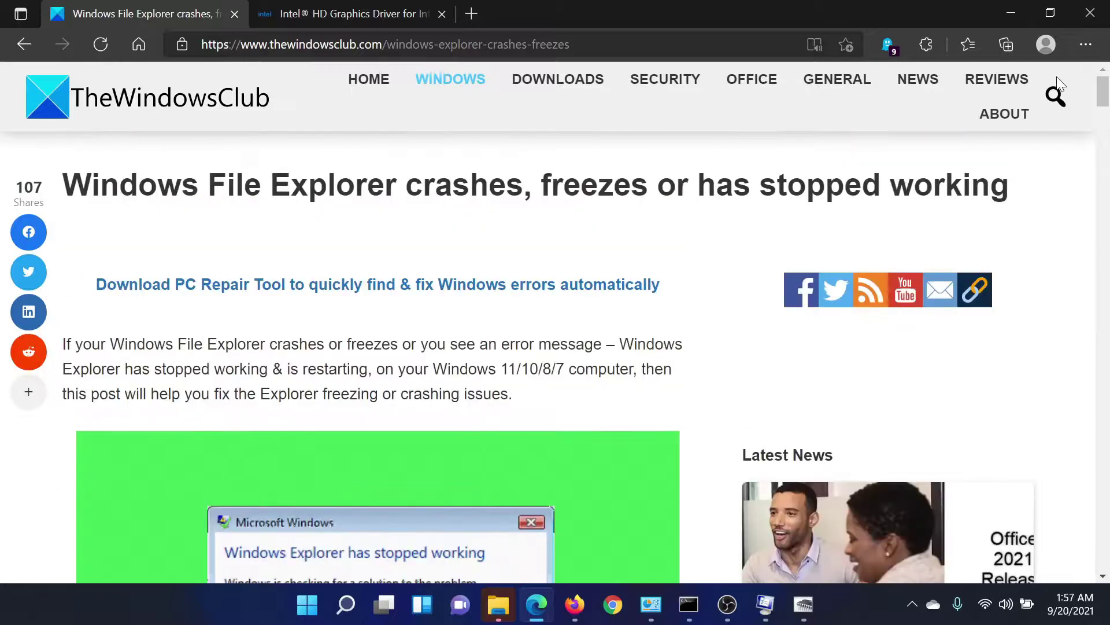